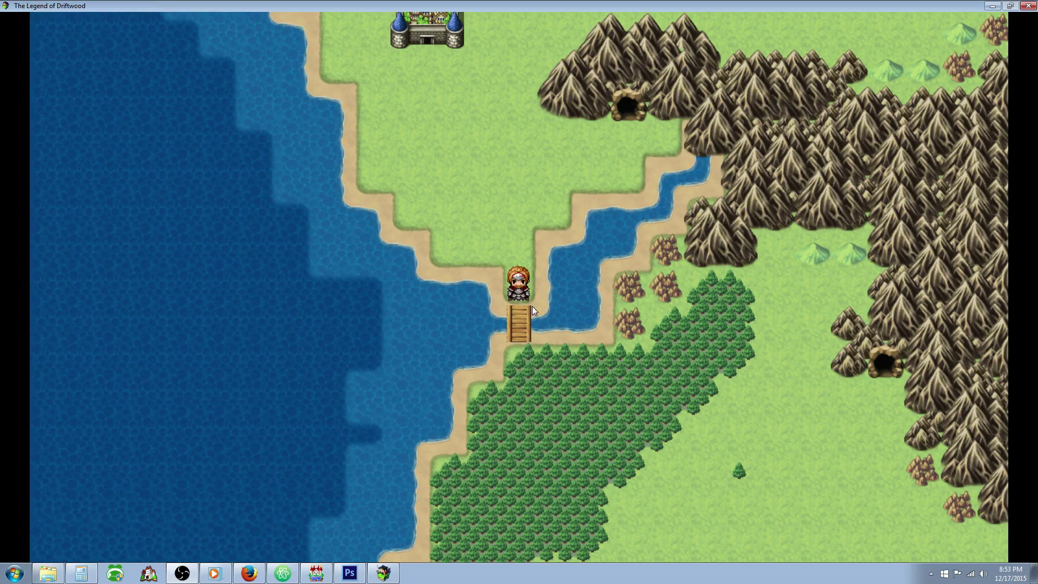
Step onto the bridge five times, dismissing 'I have to defend the castle!' each time, then open the menu.
{"action": "key", "text": "Down"}
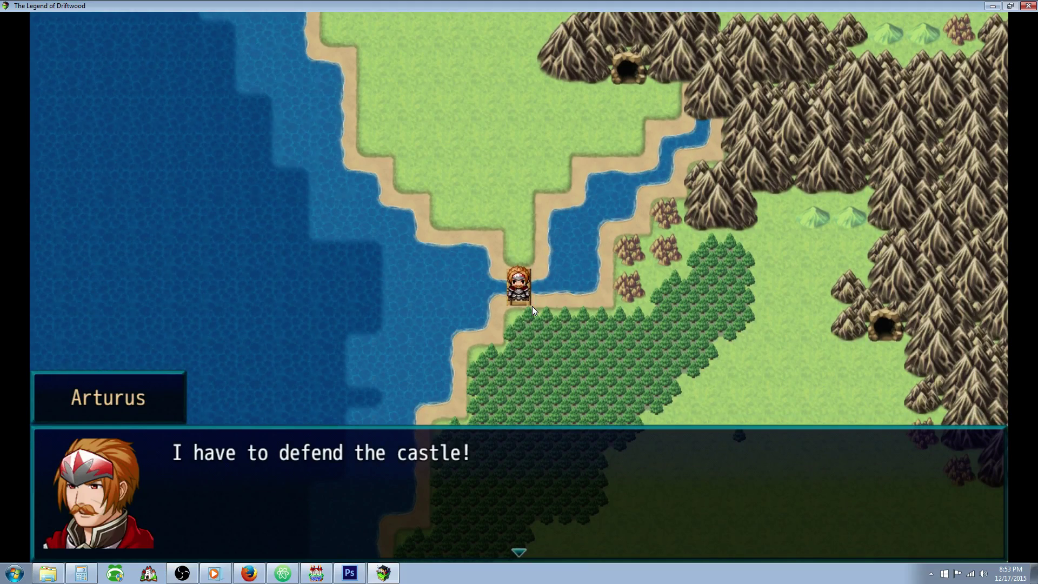
{"action": "key", "text": "Return"}
{"action": "key", "text": "Up"}
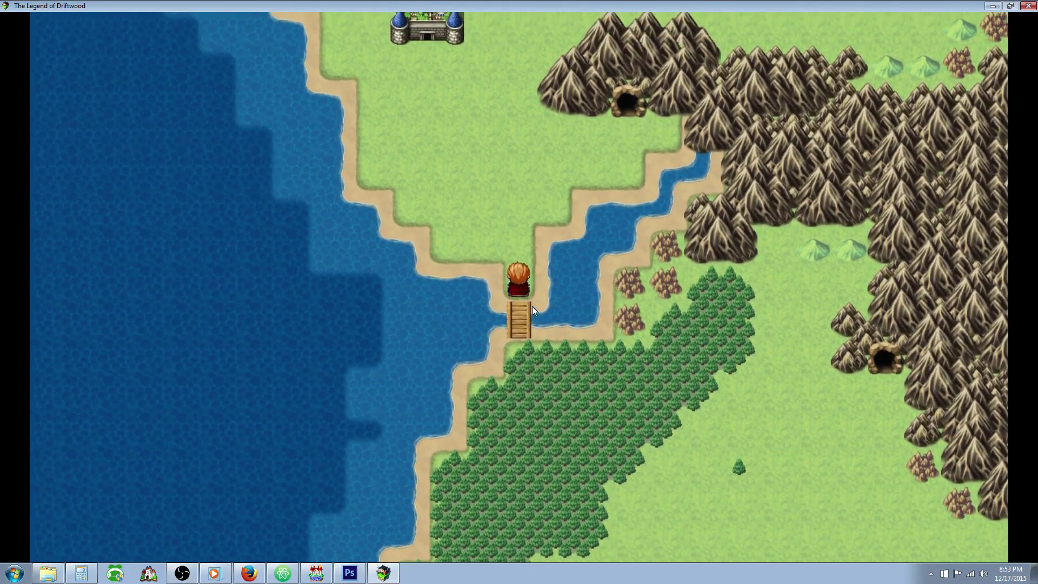
{"action": "key", "text": "Down"}
{"action": "key", "text": "Return"}
{"action": "key", "text": "Down"}
{"action": "key", "text": "Return"}
{"action": "key", "text": "Down"}
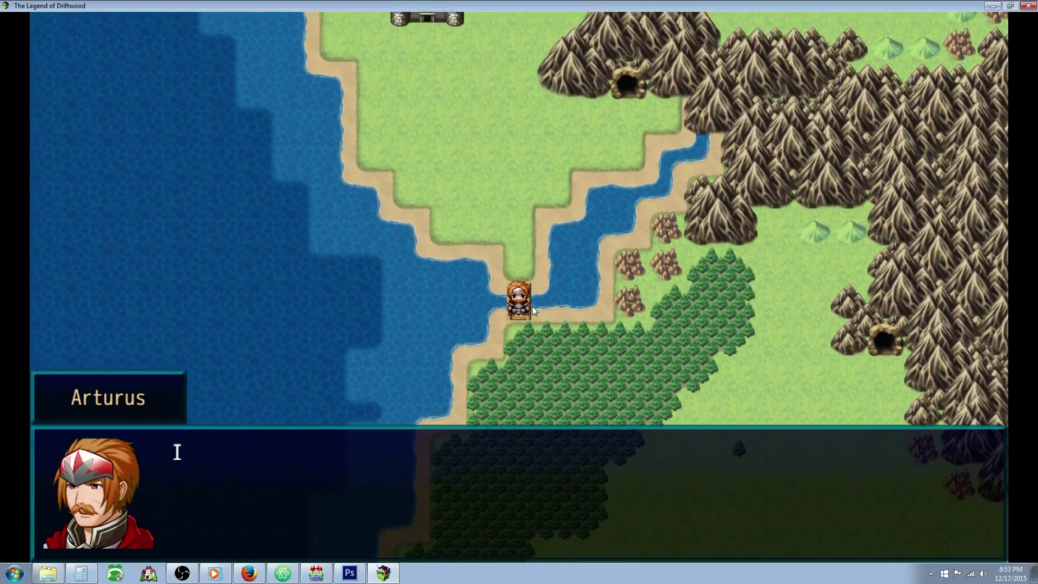
{"action": "key", "text": "Return"}
{"action": "key", "text": "Down"}
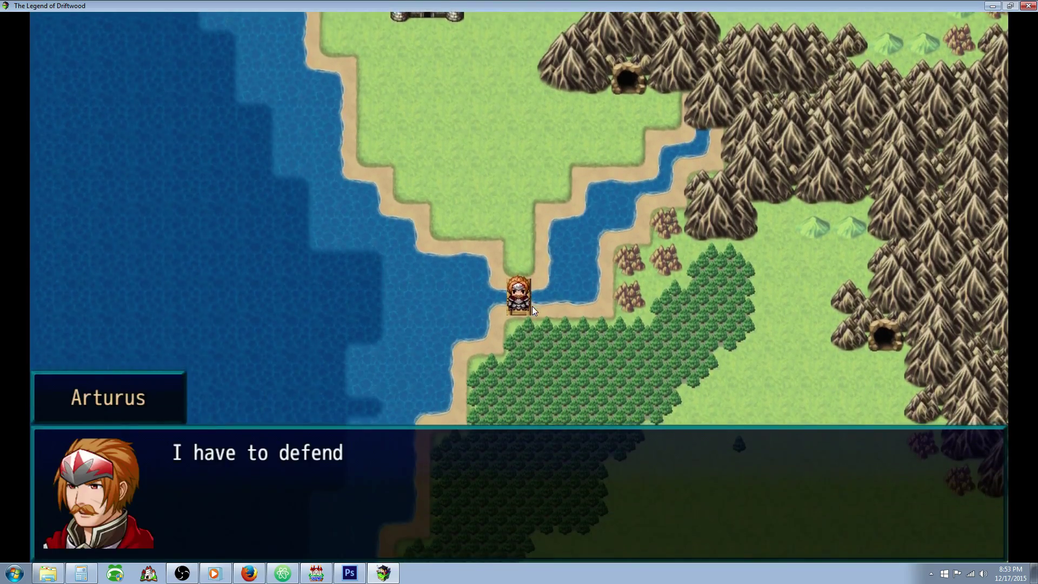
{"action": "key", "text": "Return"}
{"action": "key", "text": "Escape"}
{"action": "key", "text": "Up"}
{"action": "key", "text": "Up"}
{"action": "key", "text": "Up"}
{"action": "key", "text": "Up"}
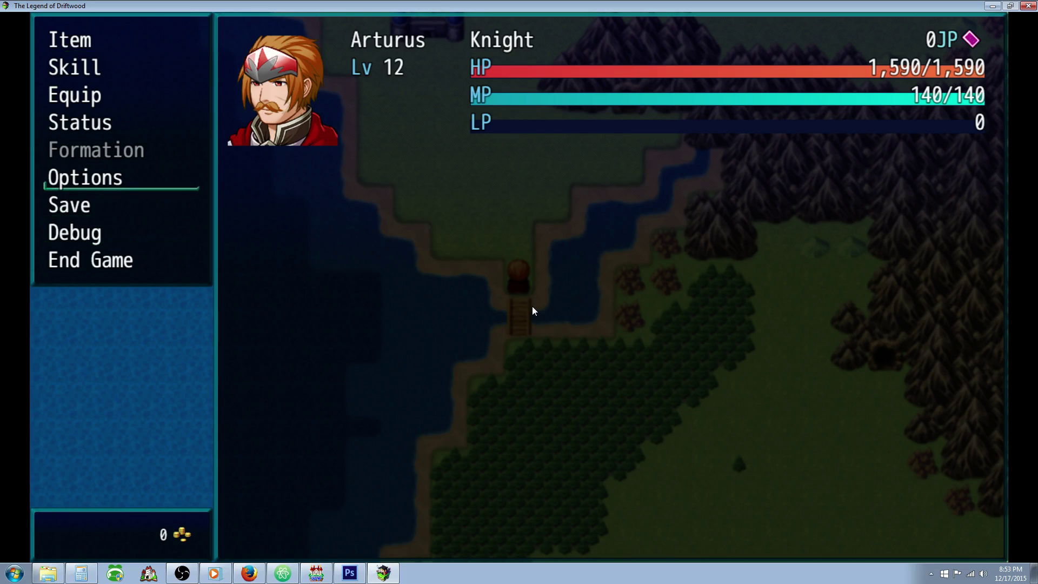
In Debug, turn on switches 0006 Castle Defended through 0010 Quest for the Cure.
{"action": "key", "text": "Down"}
{"action": "key", "text": "Down"}
{"action": "key", "text": "Return"}
{"action": "key", "text": "Return"}
{"action": "key", "text": "Down"}
{"action": "key", "text": "Down"}
{"action": "key", "text": "Down"}
{"action": "key", "text": "Down"}
{"action": "key", "text": "Down"}
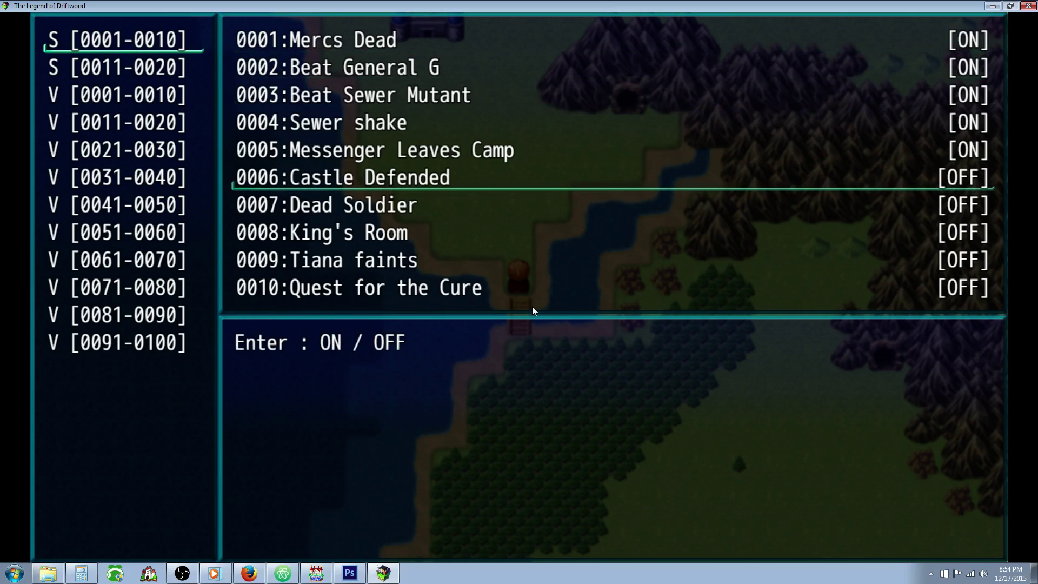
{"action": "key", "text": "Return"}
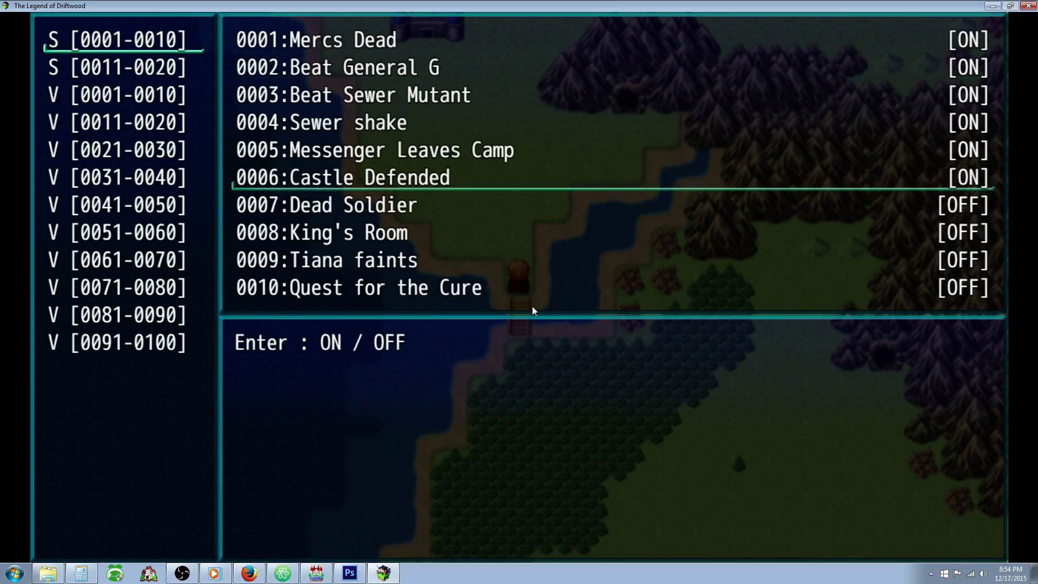
{"action": "key", "text": "Down"}
{"action": "key", "text": "Return"}
{"action": "key", "text": "Down"}
{"action": "key", "text": "Return"}
{"action": "key", "text": "Down"}
{"action": "key", "text": "Return"}
{"action": "key", "text": "Down"}
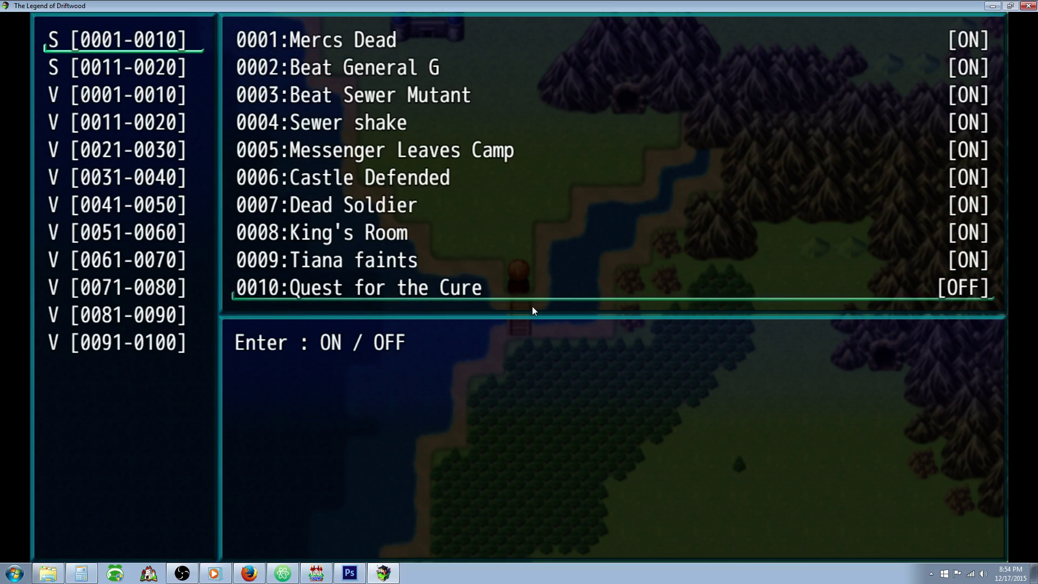
{"action": "key", "text": "Return"}
Turn on switch 0011 Cliff Eeberoot in the 0011-0020 range and return to the map.
{"action": "key", "text": "Escape"}
{"action": "key", "text": "Down"}
{"action": "key", "text": "Return"}
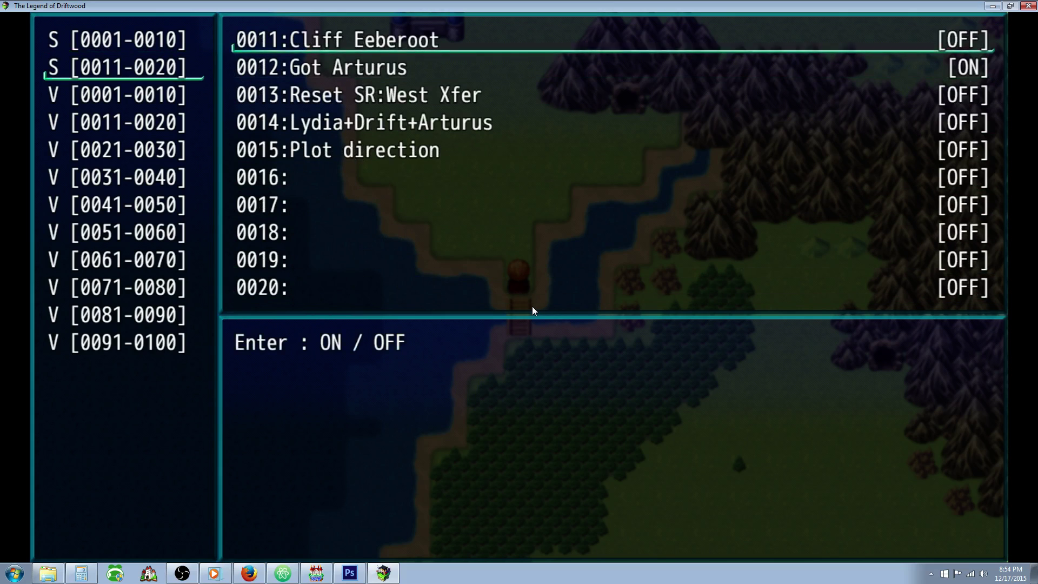
{"action": "key", "text": "Return"}
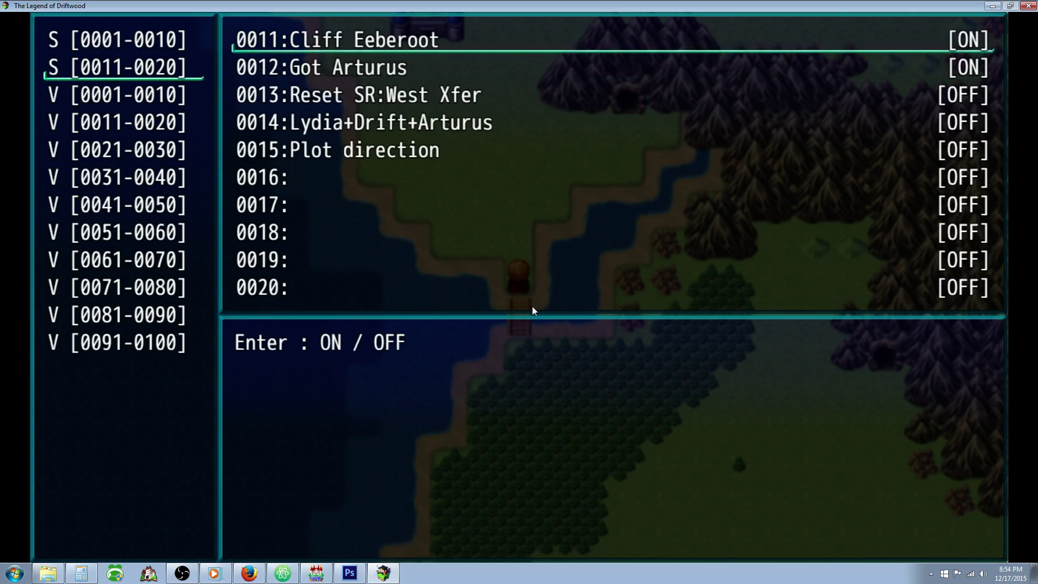
{"action": "key", "text": "Down"}
{"action": "key", "text": "Down"}
{"action": "key", "text": "Up"}
{"action": "key", "text": "Up"}
{"action": "key", "text": "Escape"}
{"action": "key", "text": "Escape"}
{"action": "key", "text": "Escape"}
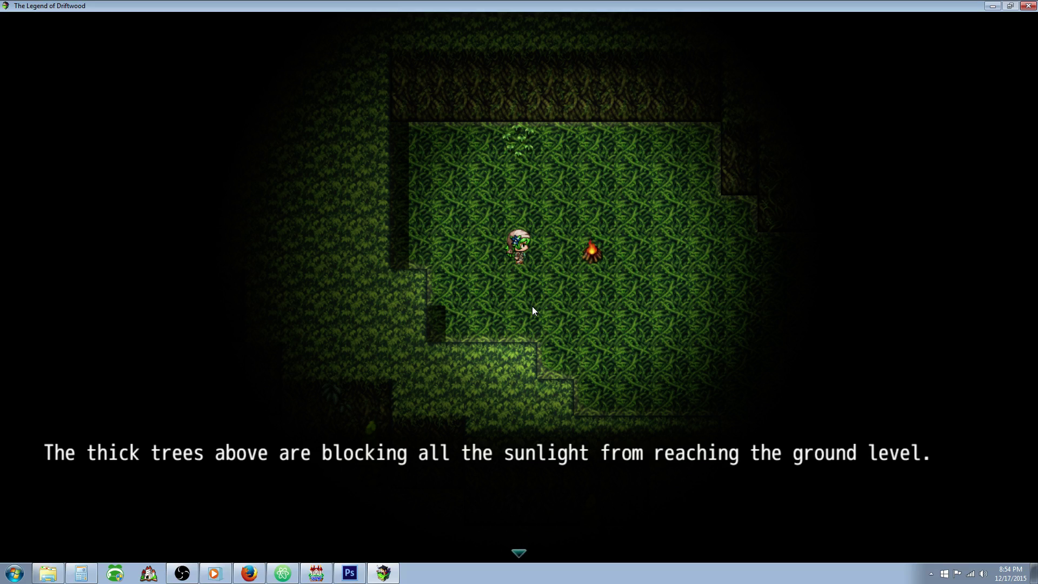
Advance through the jungle narration, Lydia's dialogue and the save reminder, then walk around the clearing.
{"action": "key", "text": "Return"}
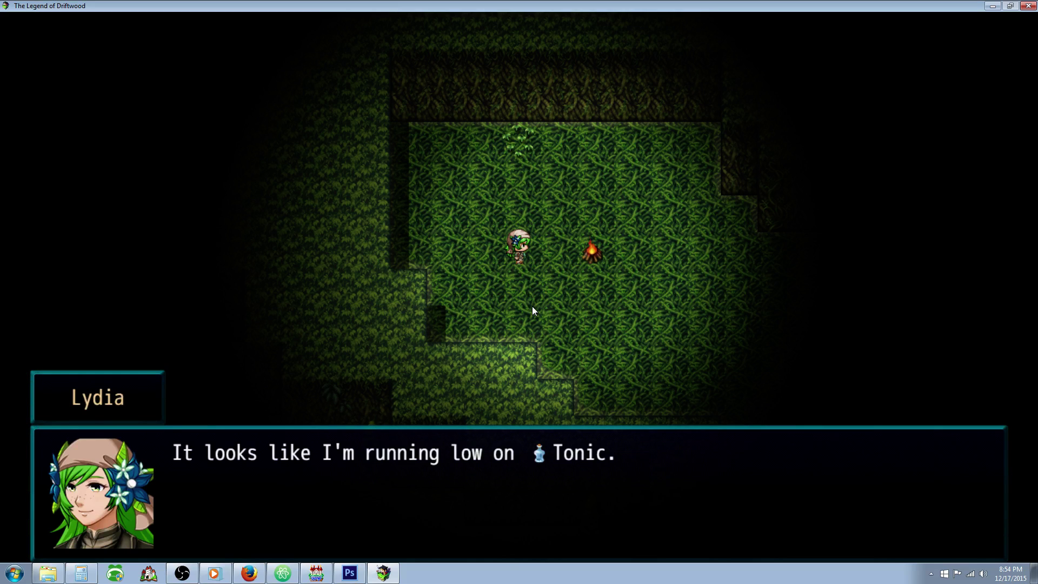
{"action": "key", "text": "Return"}
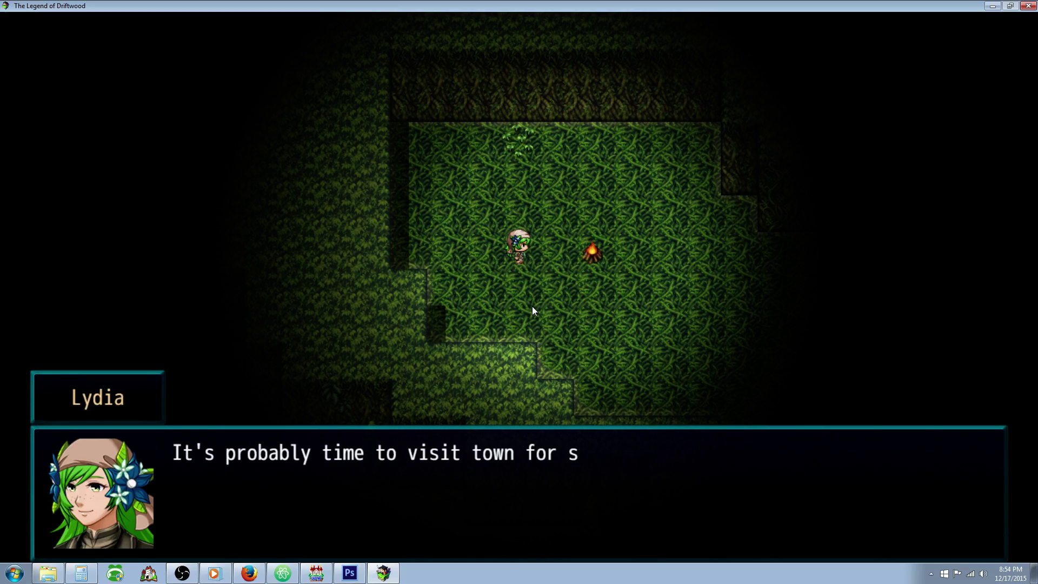
{"action": "key", "text": "Return"}
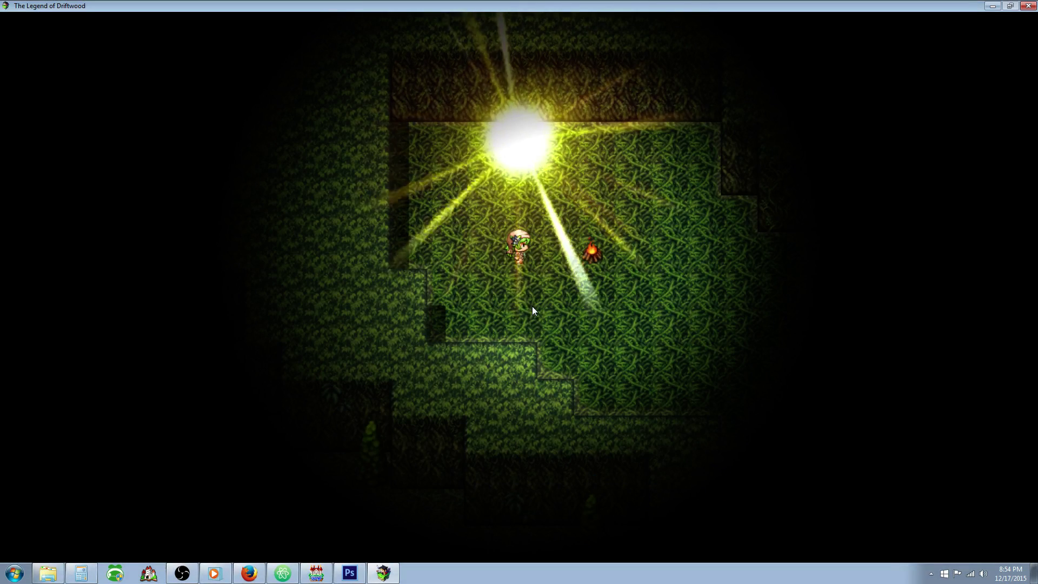
{"action": "key", "text": "Return"}
{"action": "key", "text": "Up"}
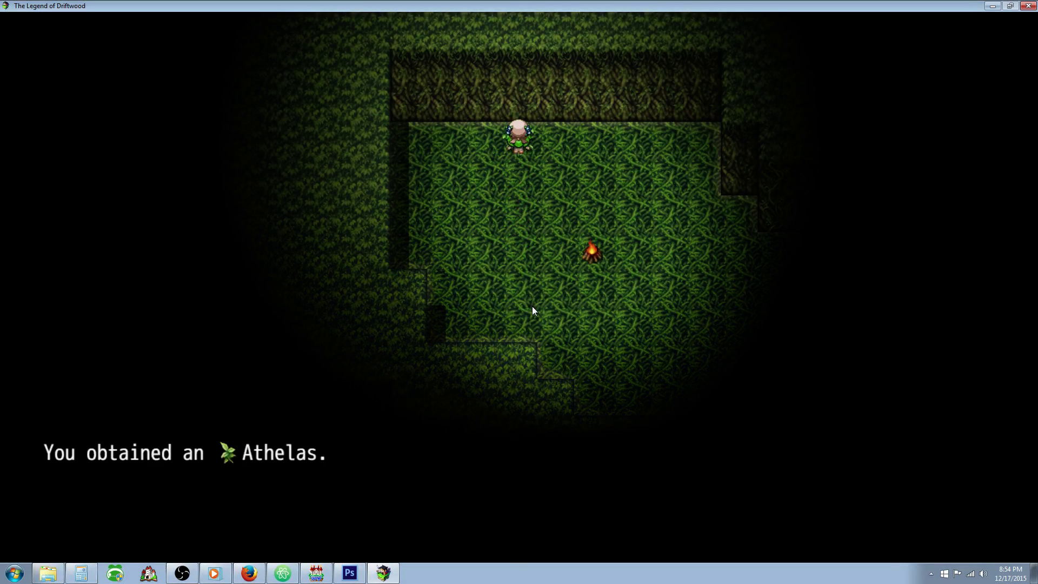
{"action": "key", "text": "Down"}
{"action": "key", "text": "Right"}
{"action": "key", "text": "Down"}
End the game from the main menu and return to the title screen.
{"action": "key", "text": "Escape"}
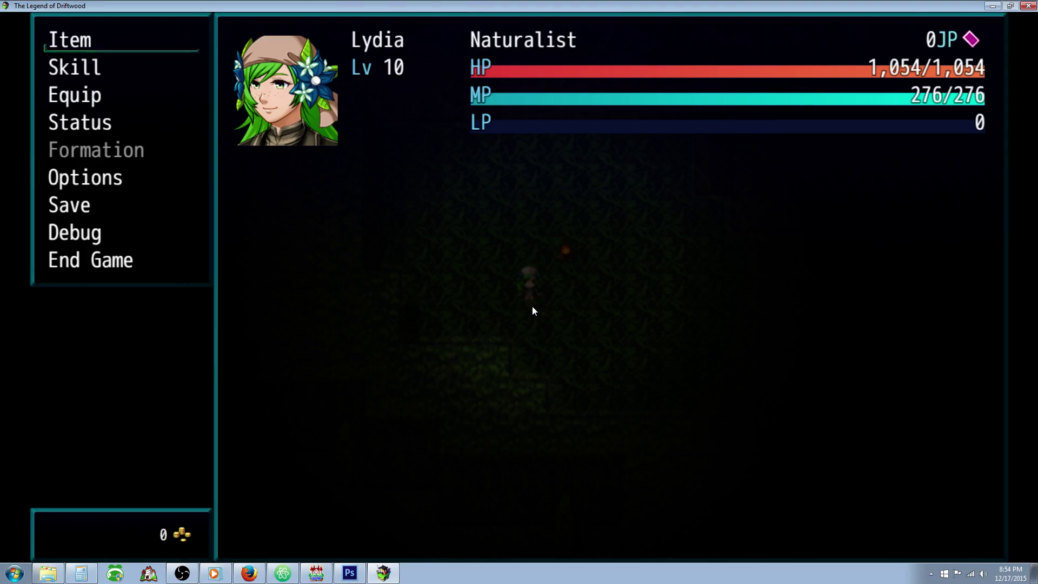
{"action": "key", "text": "Up"}
{"action": "key", "text": "Down"}
{"action": "key", "text": "Return"}
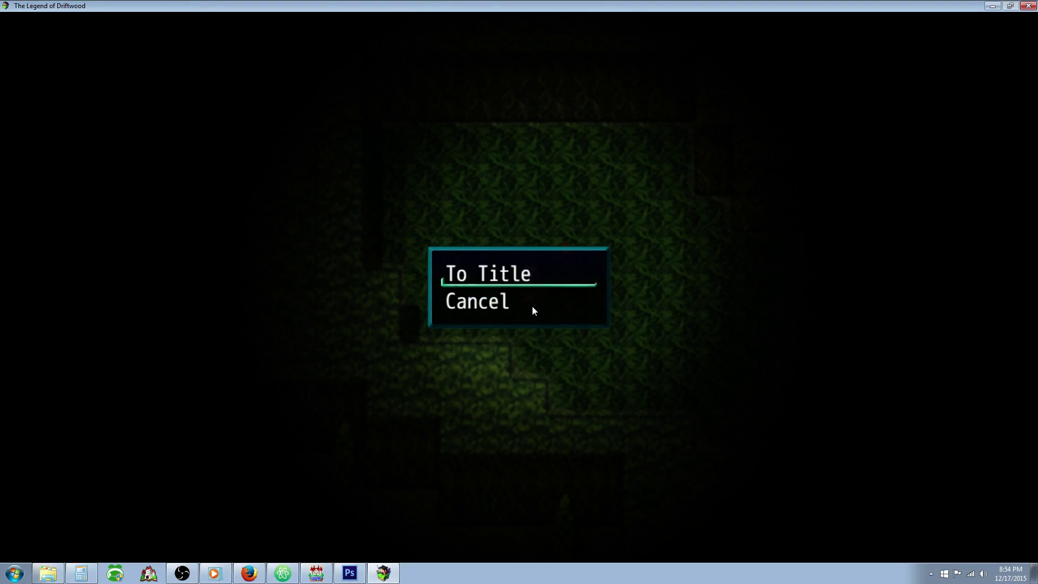
{"action": "key", "text": "Return"}
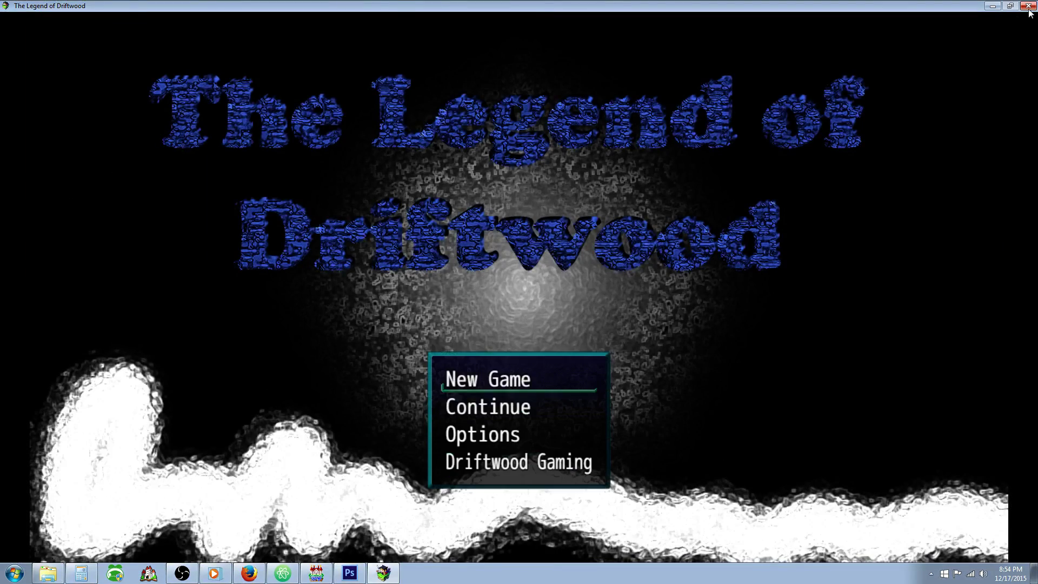
Close the playtest and open bridge event EV010 in the Event Editor.
{"action": "left_click", "coordinate": [1028, 8]}
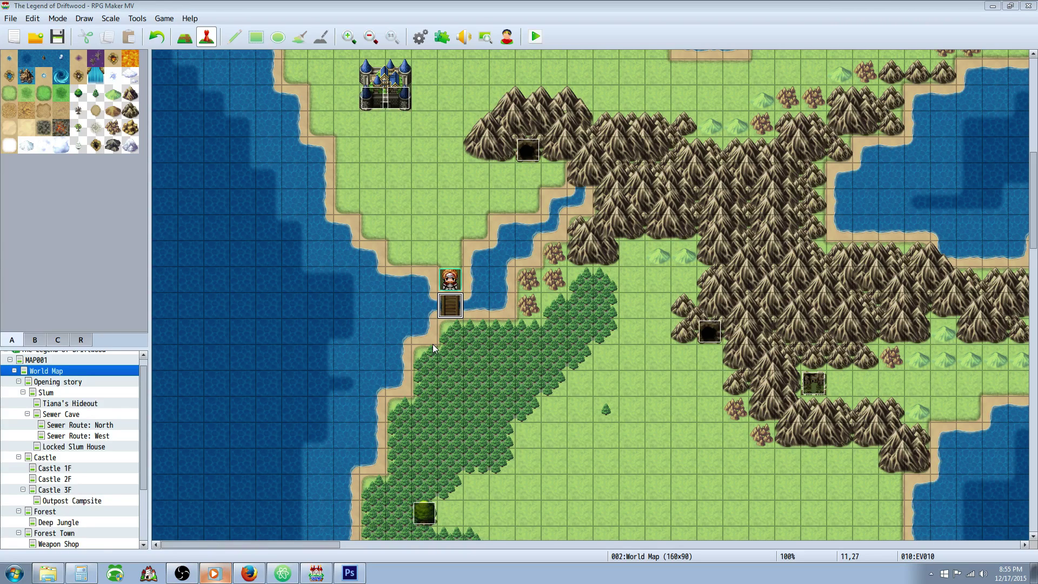
{"action": "right_click", "coordinate": [453, 308]}
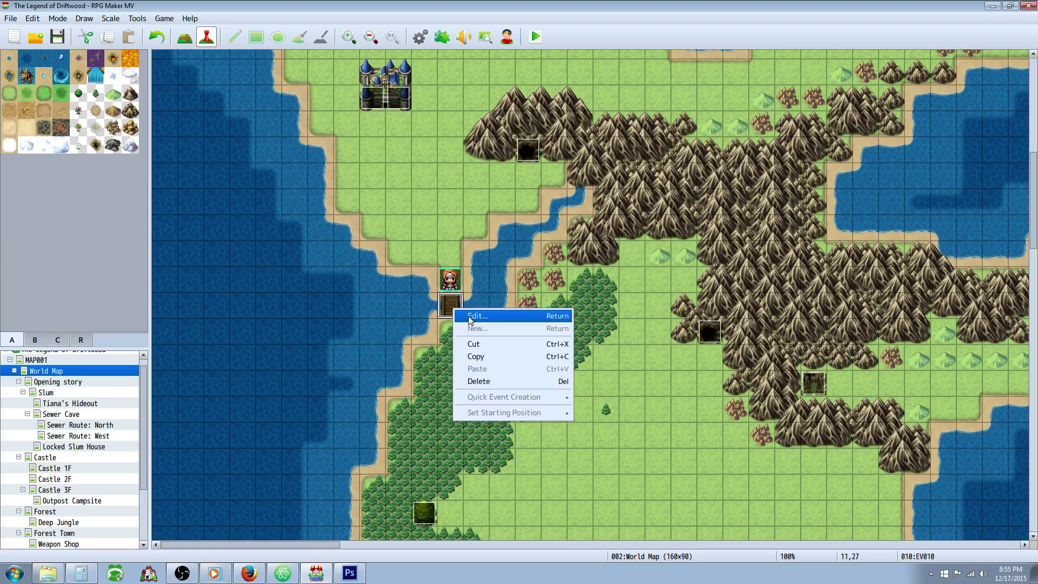
{"action": "left_click", "coordinate": [469, 320]}
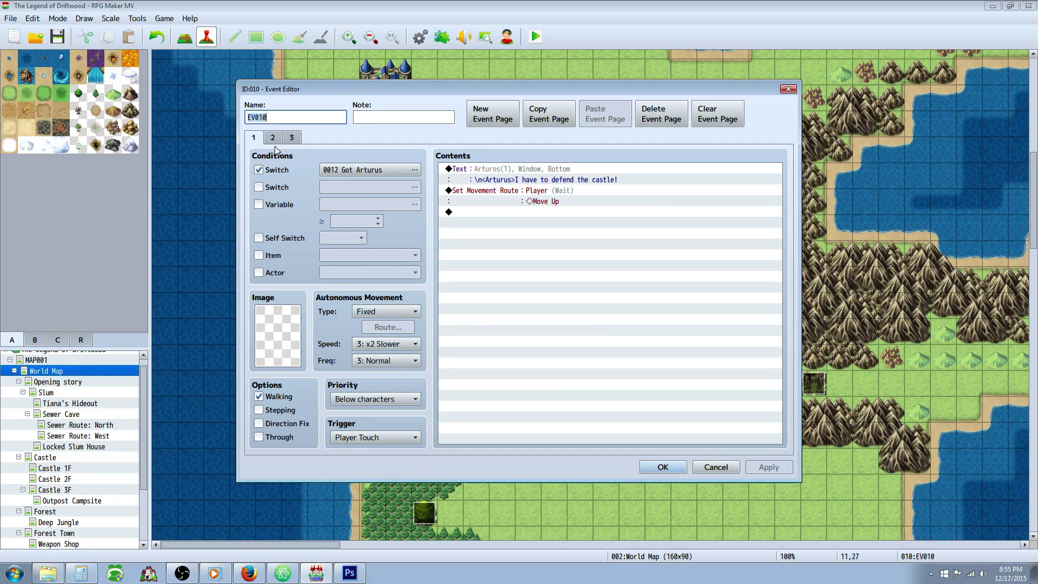
{"action": "key", "text": "End"}
Review page 1's commands and start inserting a new command on the empty last line.
{"action": "left_click", "coordinate": [526, 173]}
{"action": "left_click", "coordinate": [527, 193]}
{"action": "left_click", "coordinate": [527, 180]}
{"action": "left_click", "coordinate": [524, 193]}
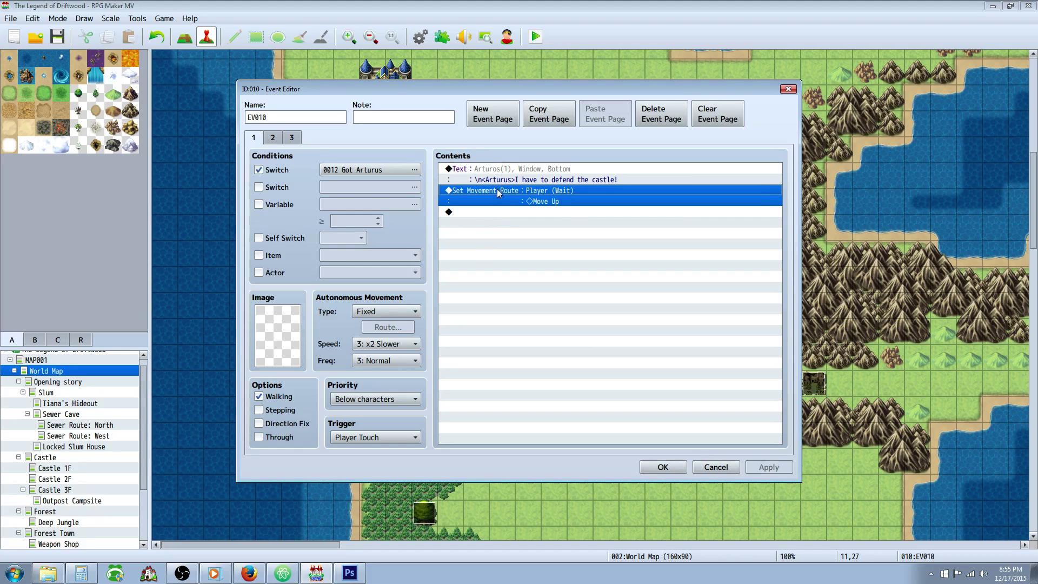
{"action": "right_click", "coordinate": [480, 219]}
{"action": "right_click", "coordinate": [479, 211]}
{"action": "left_click", "coordinate": [497, 219]}
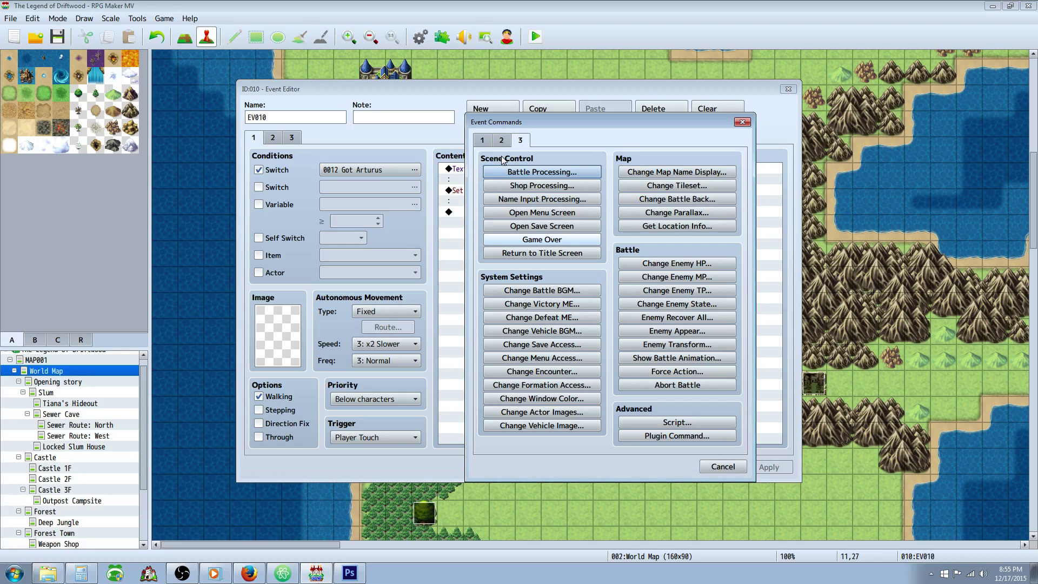
Add a Set Movement Route for the Player with a single Move Up step.
{"action": "left_click", "coordinate": [501, 141]}
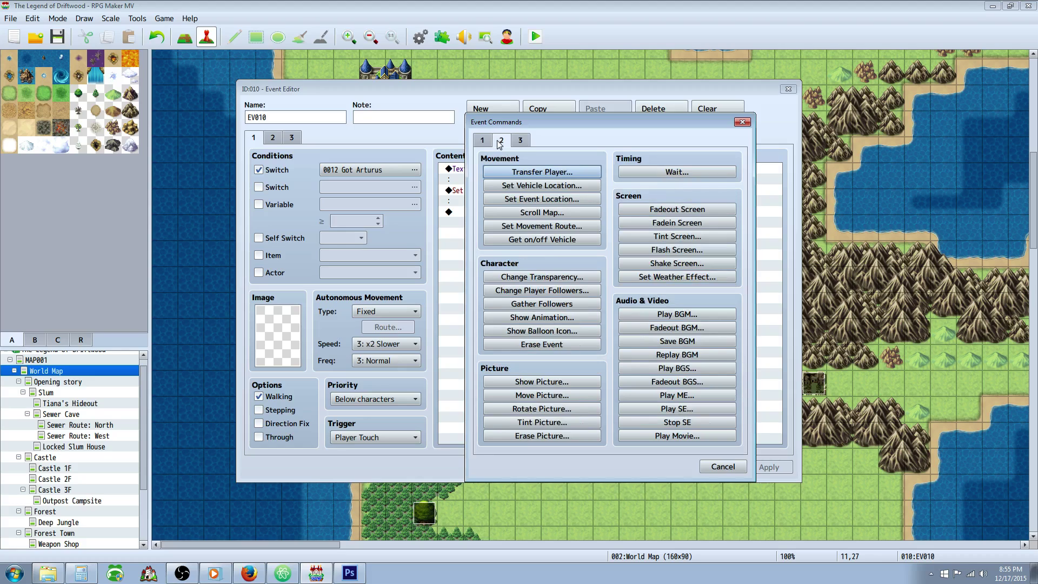
{"action": "left_click", "coordinate": [529, 227]}
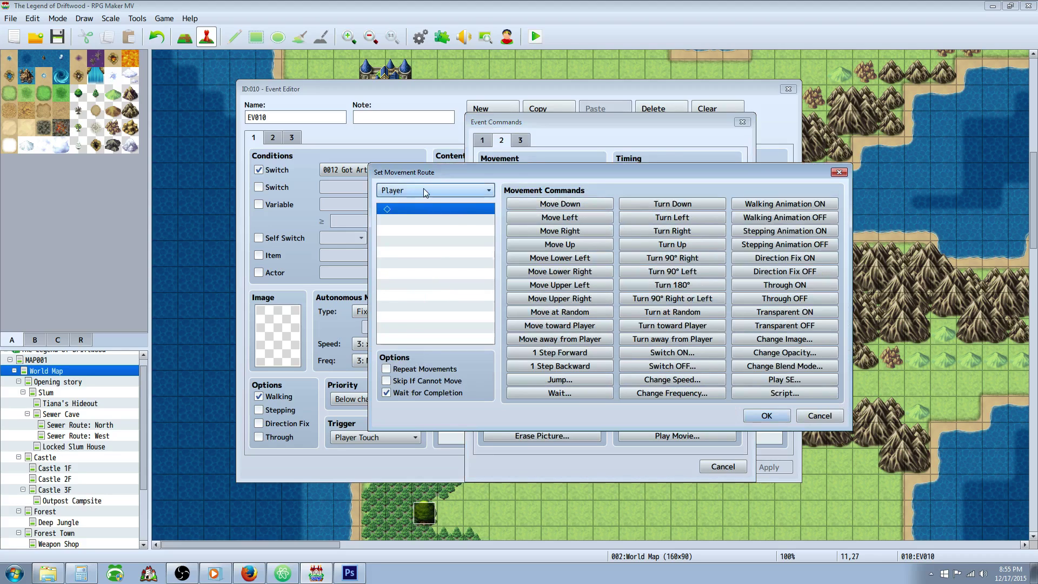
{"action": "left_click", "coordinate": [423, 189]}
{"action": "left_click", "coordinate": [414, 203]}
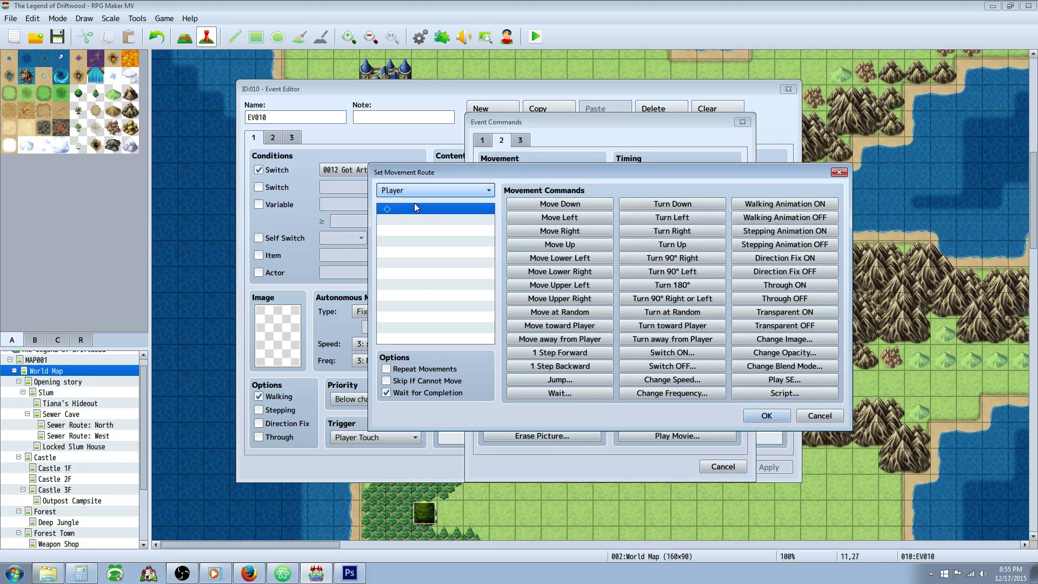
{"action": "left_click", "coordinate": [562, 244]}
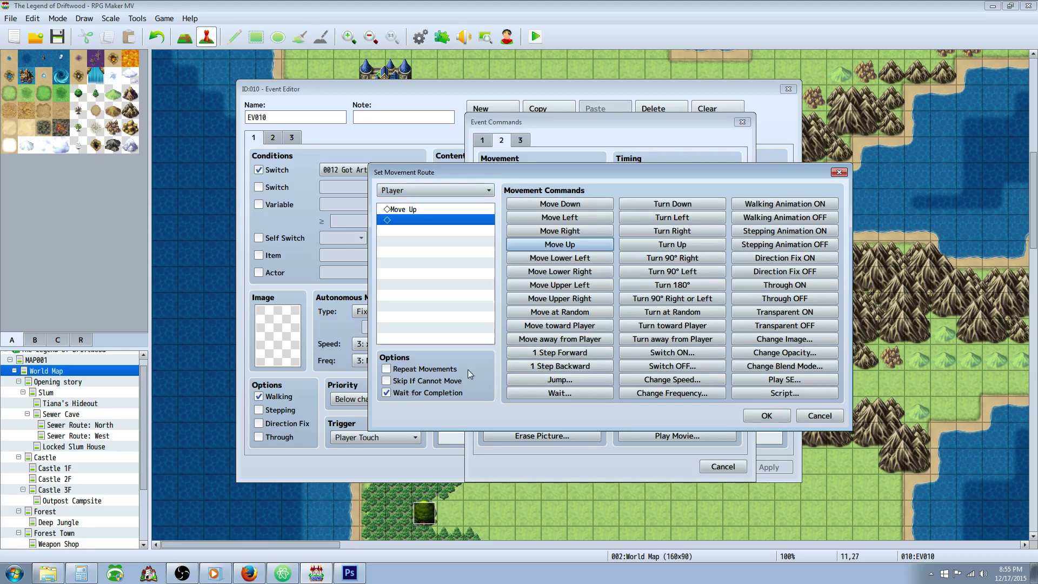
{"action": "left_click", "coordinate": [759, 416]}
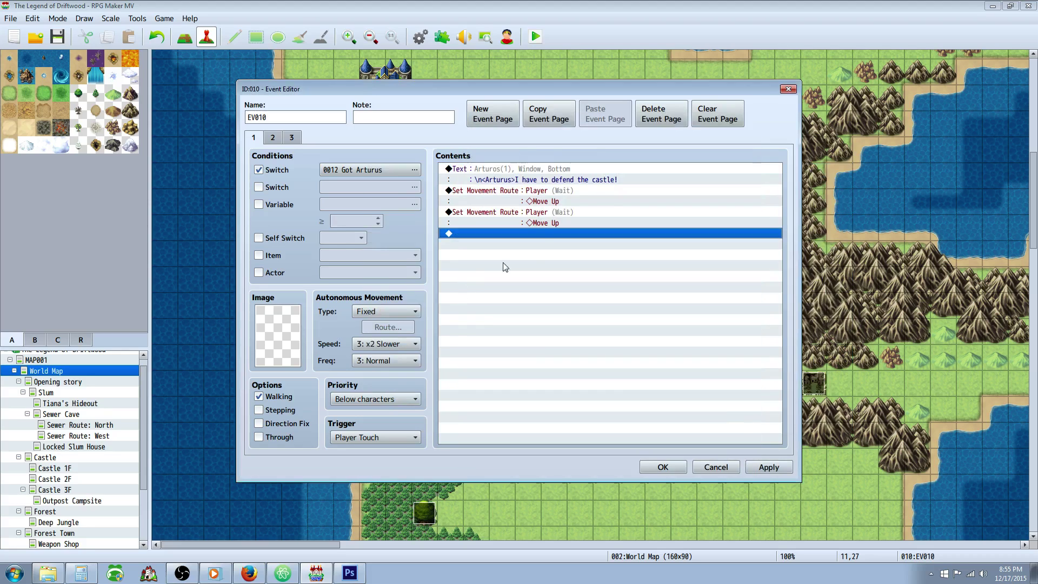
{"action": "left_click", "coordinate": [546, 219]}
Delete the duplicate Set Movement Route command from page 1.
{"action": "key", "text": "Delete"}
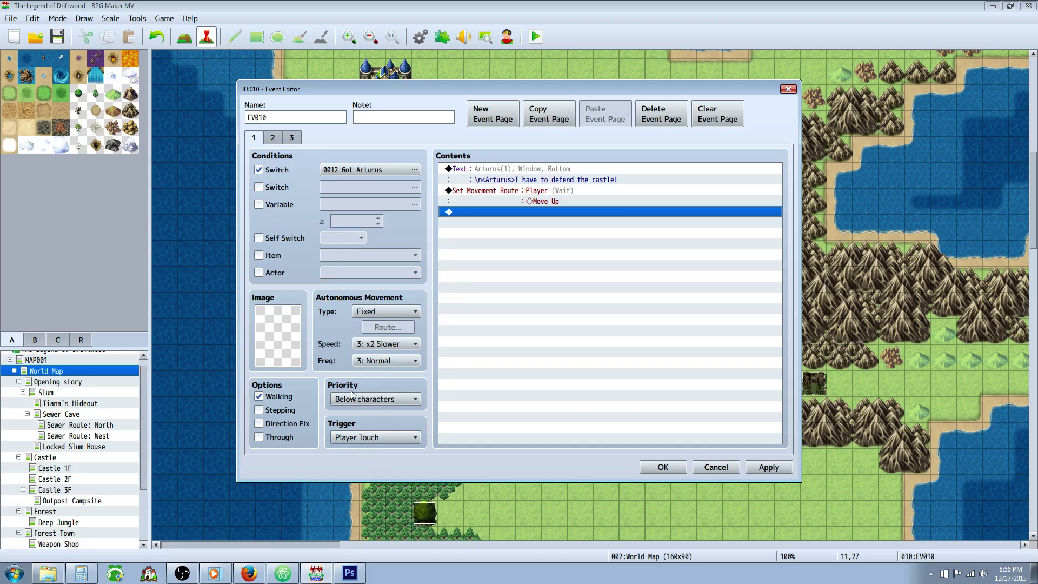
On page 2, remove the extra Fadeout Screen command that was accidentally added.
{"action": "left_click", "coordinate": [278, 140]}
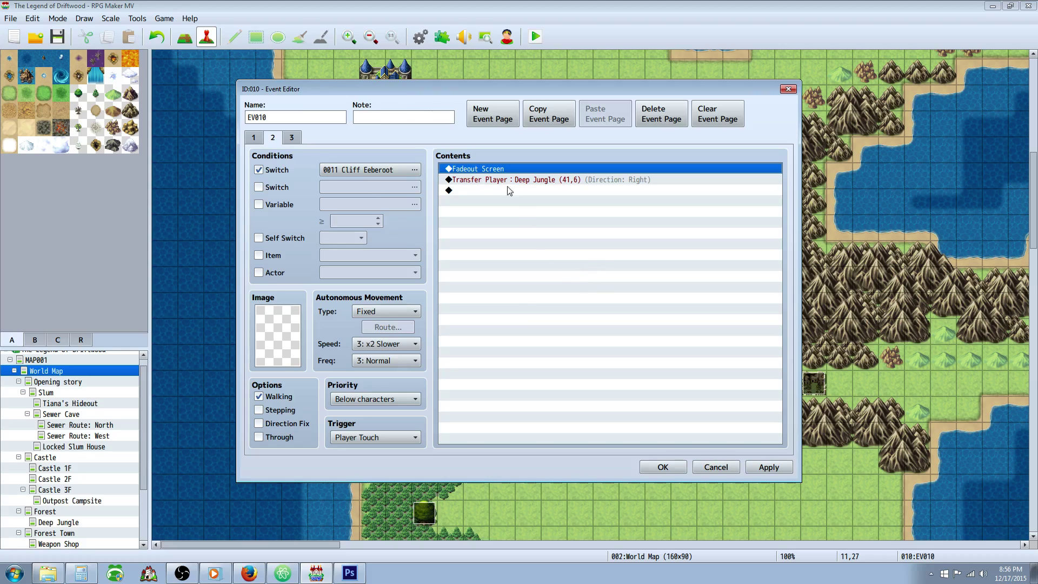
{"action": "right_click", "coordinate": [484, 191]}
{"action": "left_click", "coordinate": [517, 199]}
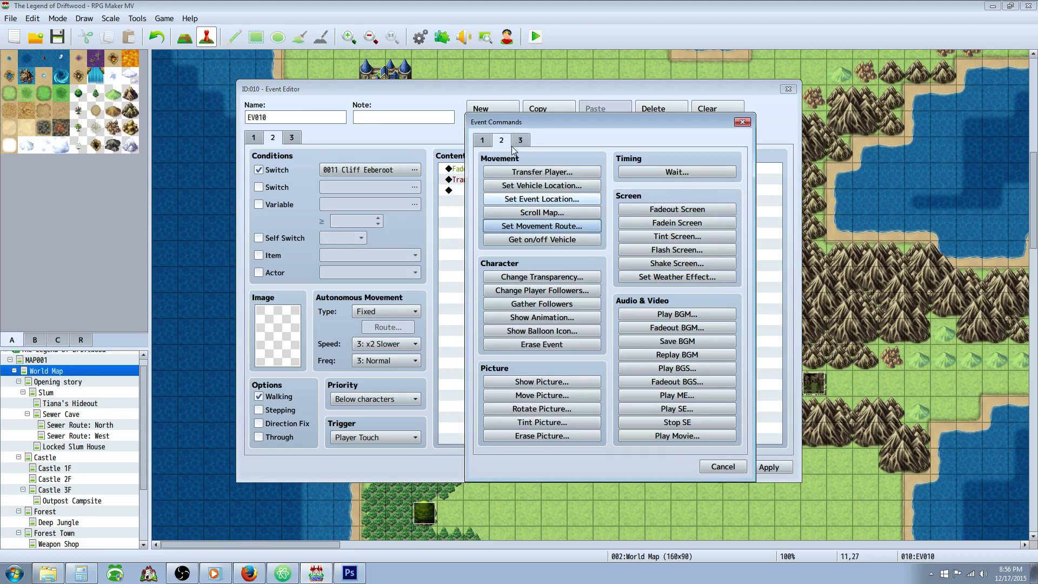
{"action": "left_click", "coordinate": [679, 209]}
{"action": "left_click", "coordinate": [484, 192]}
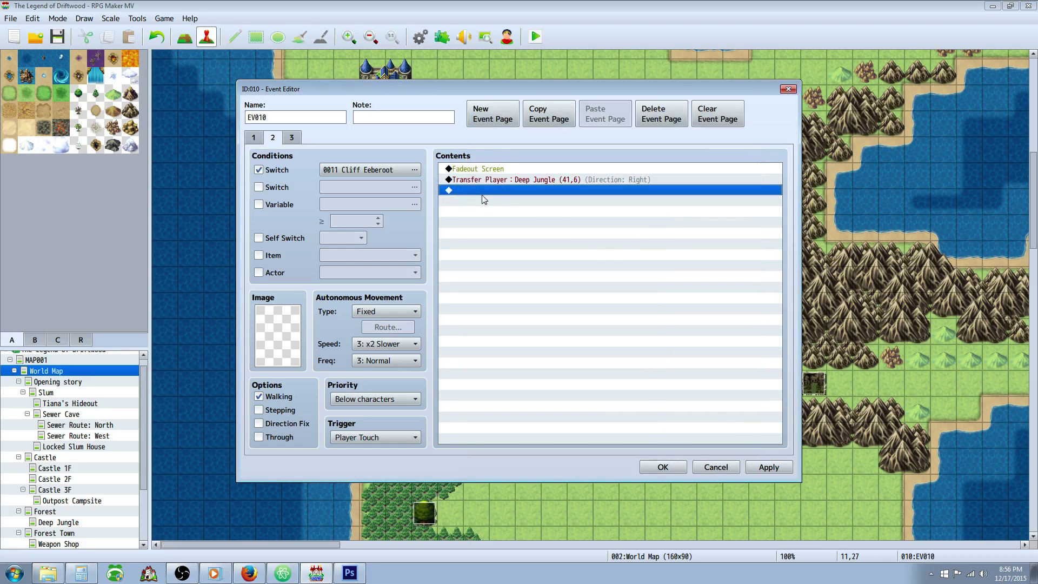
{"action": "key", "text": "Delete"}
{"action": "left_click", "coordinate": [491, 172]}
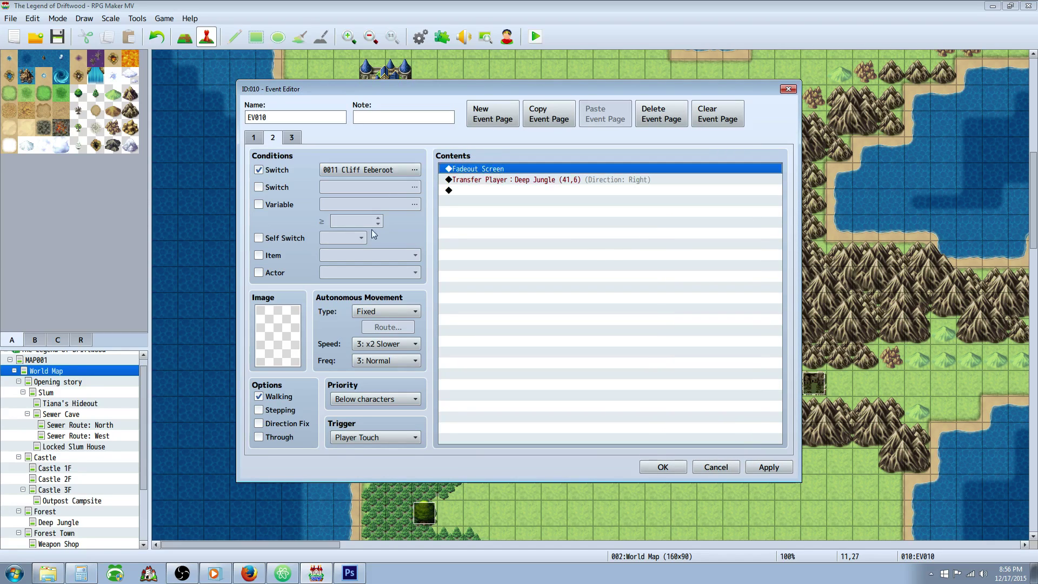
Start a new Transfer Player command at the end, then cancel it and the command list.
{"action": "left_click", "coordinate": [508, 181]}
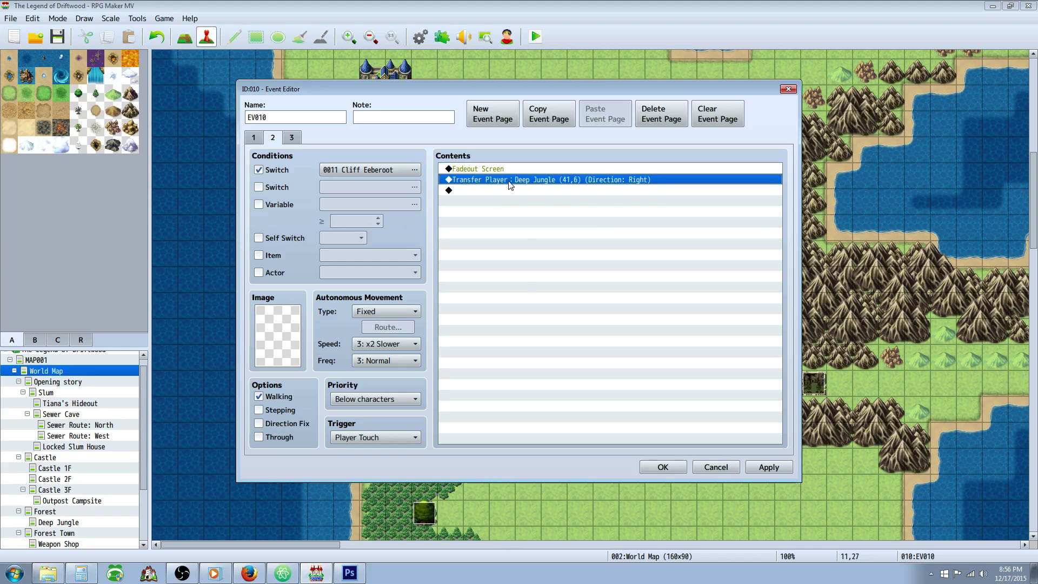
{"action": "right_click", "coordinate": [508, 191]}
{"action": "left_click", "coordinate": [512, 199]}
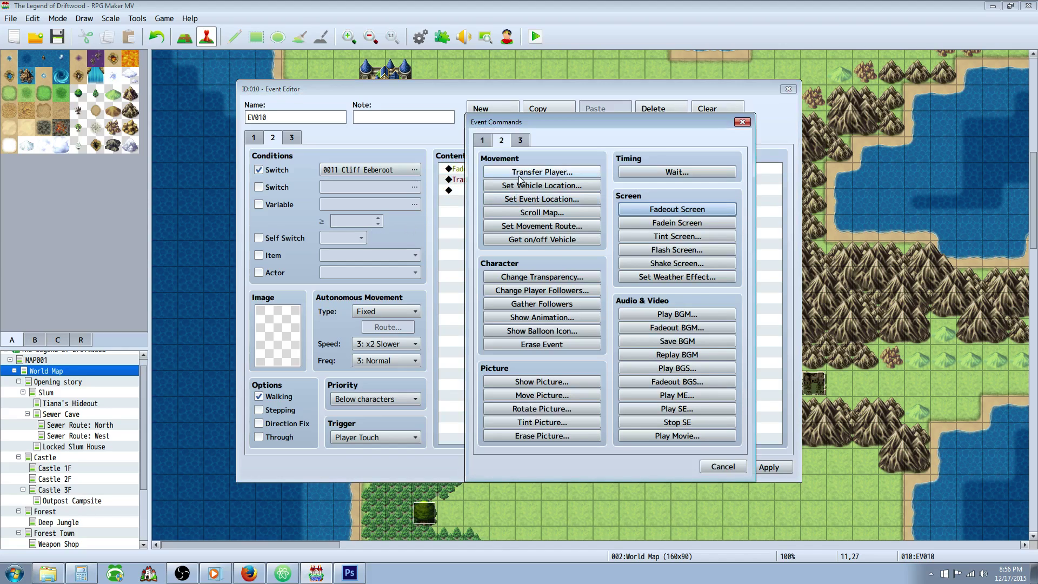
{"action": "left_click", "coordinate": [524, 173]}
{"action": "left_click", "coordinate": [575, 256]}
{"action": "left_click", "coordinate": [903, 474]}
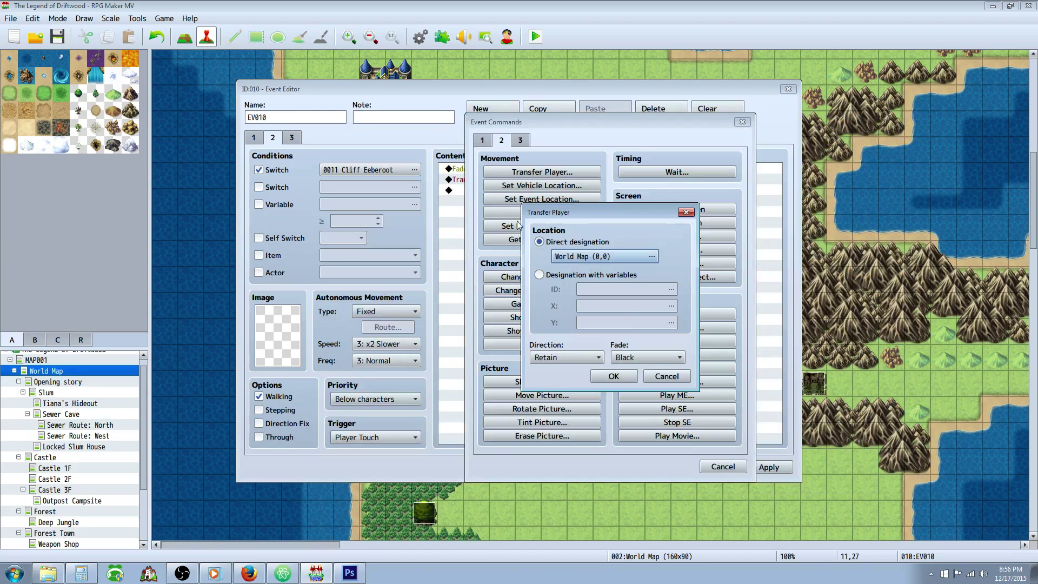
{"action": "left_click", "coordinate": [669, 378]}
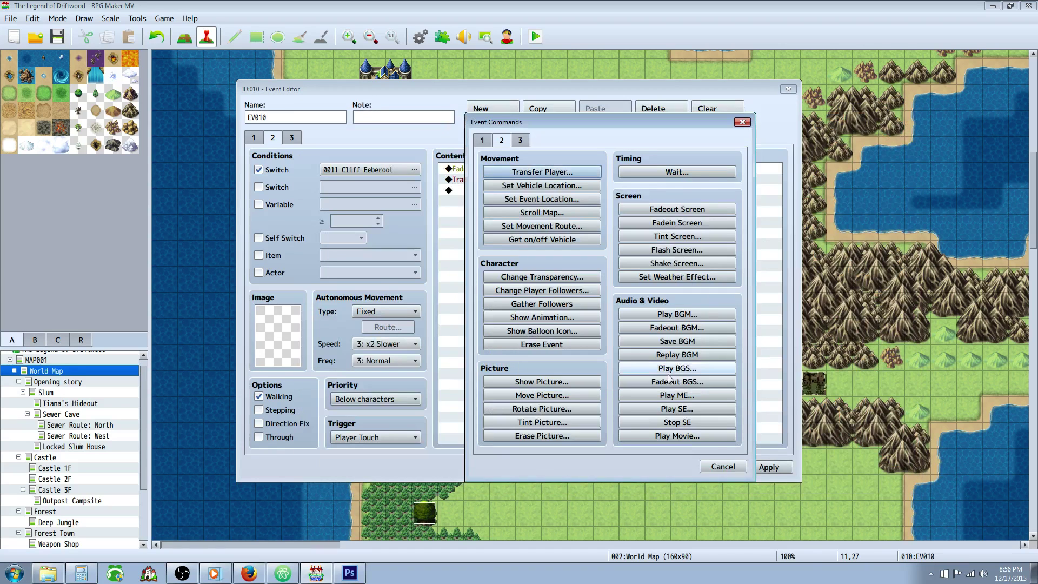
{"action": "left_click", "coordinate": [723, 466]}
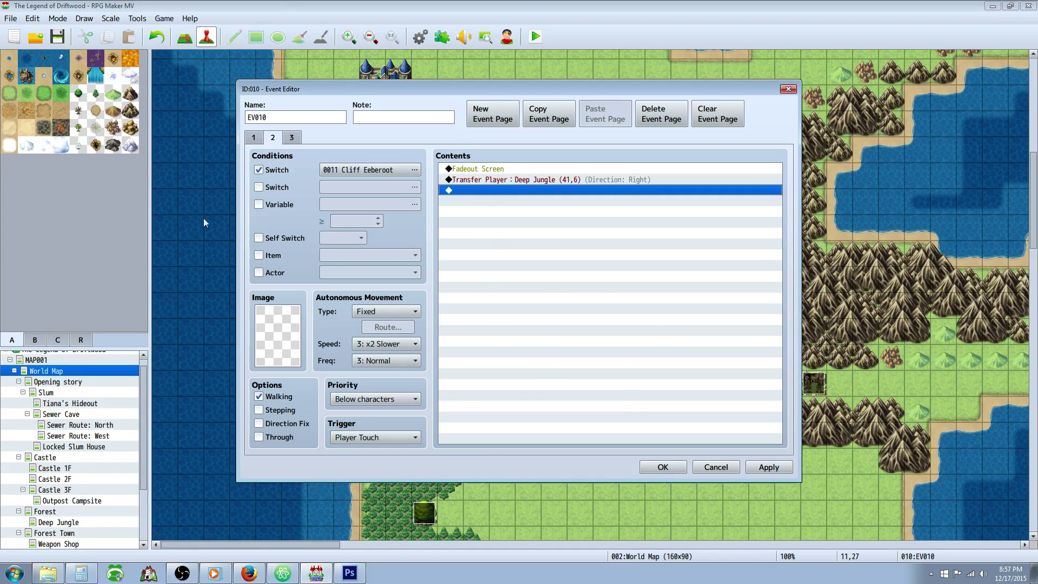
Save bridge event EV010, then open campfire event EV007 on the Deep Jungle map.
{"action": "left_click", "coordinate": [660, 467]}
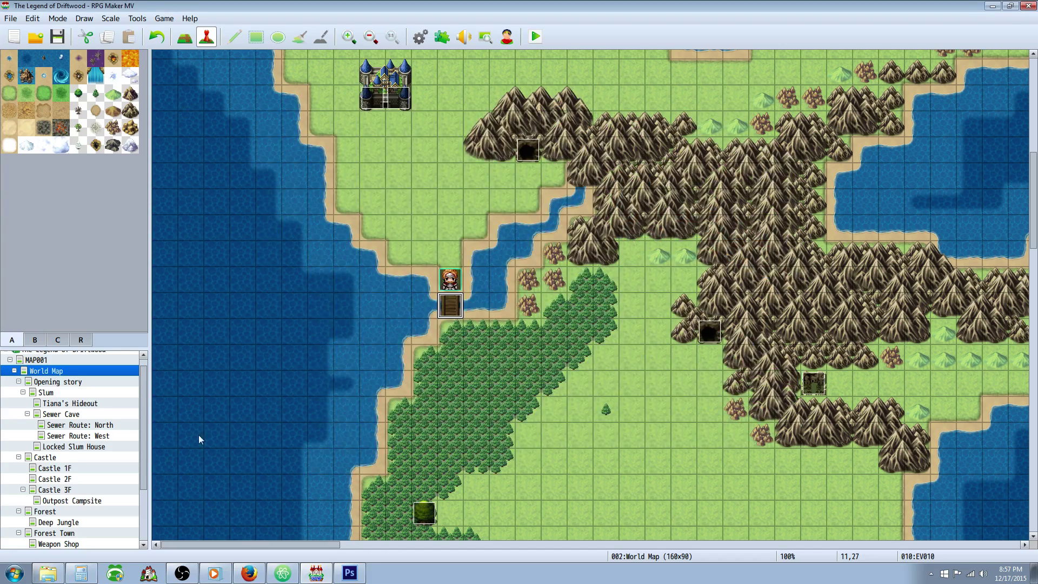
{"action": "scroll", "coordinate": [128, 433], "scroll_direction": "down", "scroll_amount": 3}
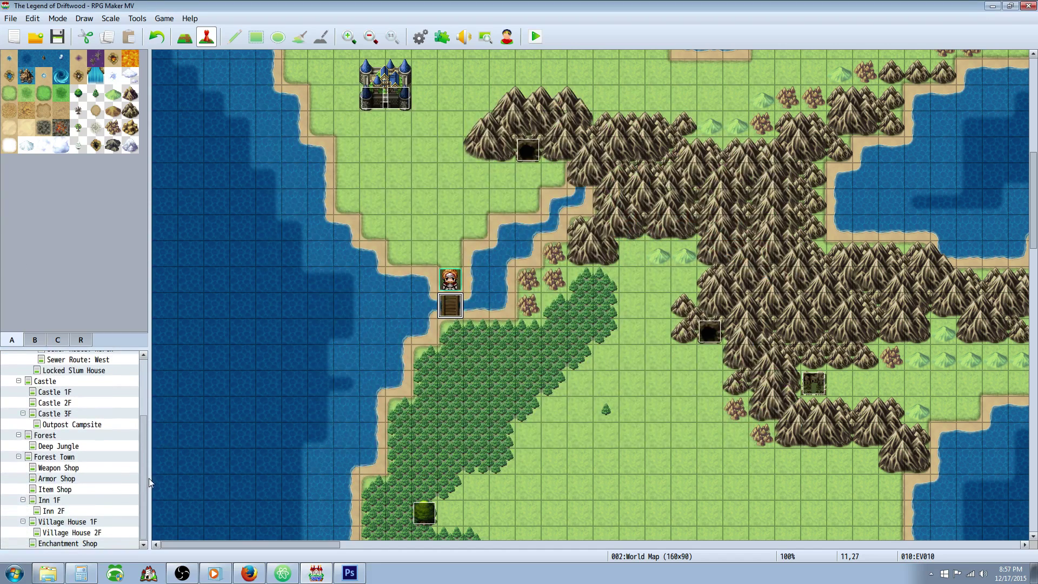
{"action": "left_click", "coordinate": [69, 449]}
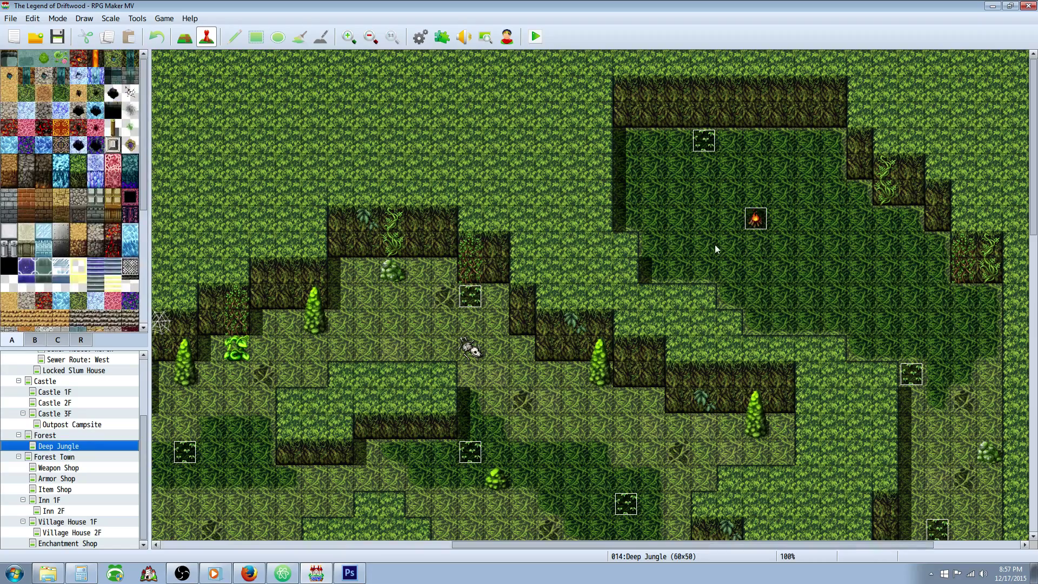
{"action": "left_click_drag", "start_coordinate": [576, 544], "coordinate": [662, 544]}
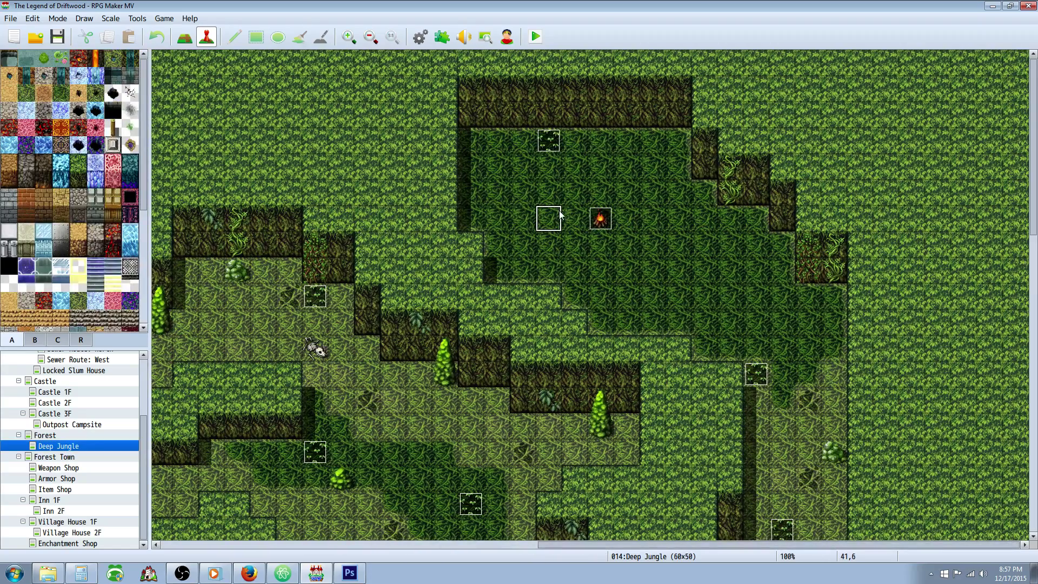
{"action": "right_click", "coordinate": [599, 218]}
{"action": "left_click", "coordinate": [608, 226]}
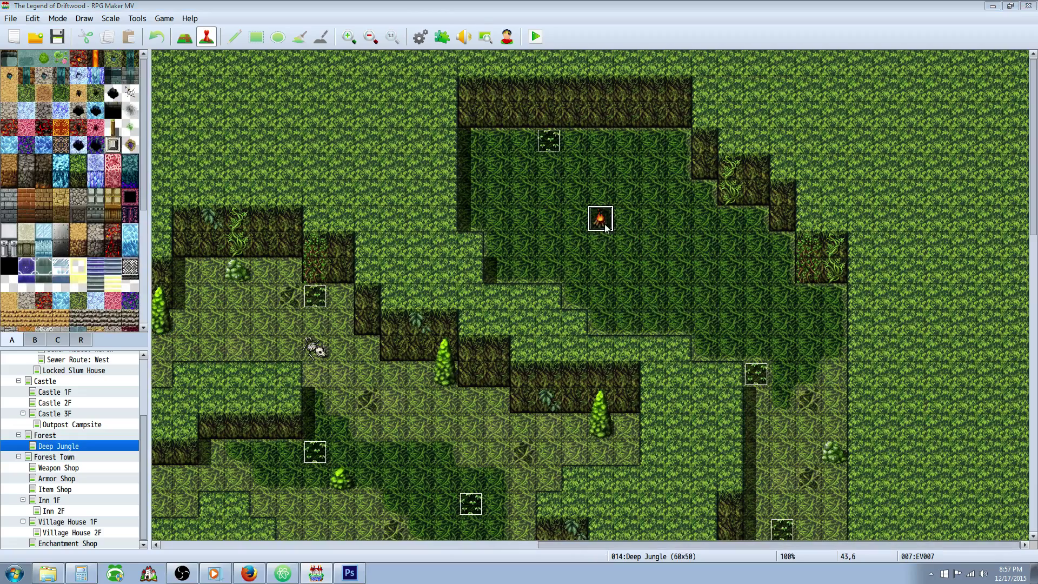
Delete the Change Transparency : OFF command from EV007's first page.
{"action": "left_click", "coordinate": [547, 181]}
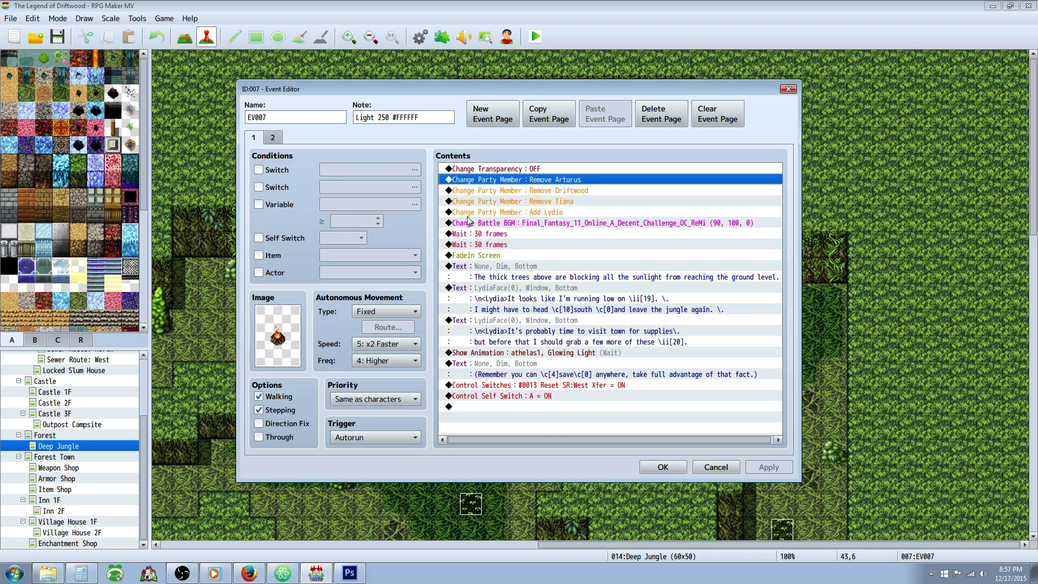
{"action": "left_click", "coordinate": [497, 170]}
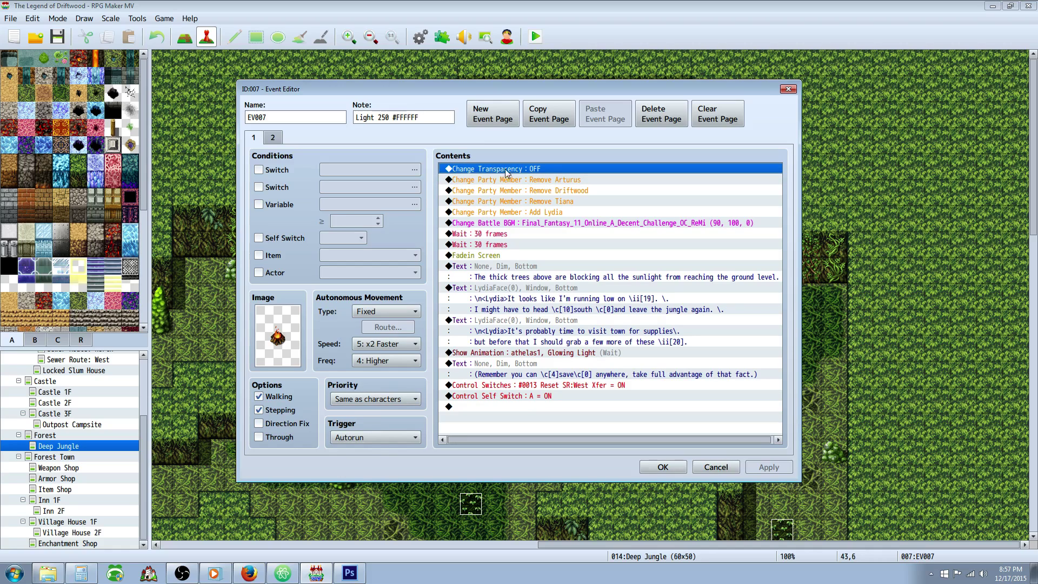
{"action": "key", "text": "Delete"}
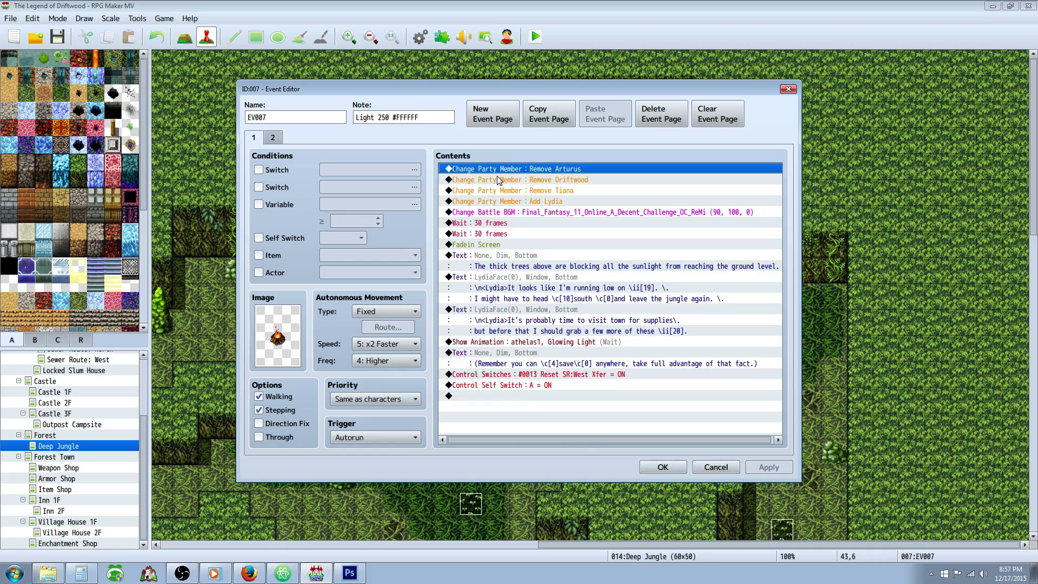
Review the Remove Arturus, Driftwood and Tiana commands, then add a command at the list's end.
{"action": "left_click", "coordinate": [524, 182]}
{"action": "left_click", "coordinate": [527, 191]}
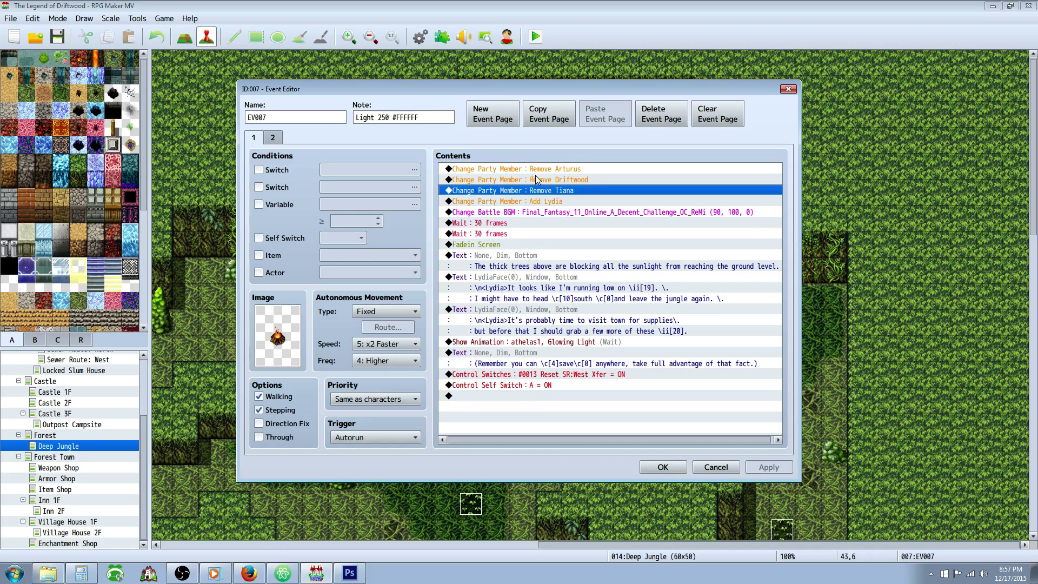
{"action": "left_click", "coordinate": [541, 169]}
{"action": "left_click", "coordinate": [543, 180]}
{"action": "left_click", "coordinate": [544, 190]}
{"action": "left_click", "coordinate": [506, 399]}
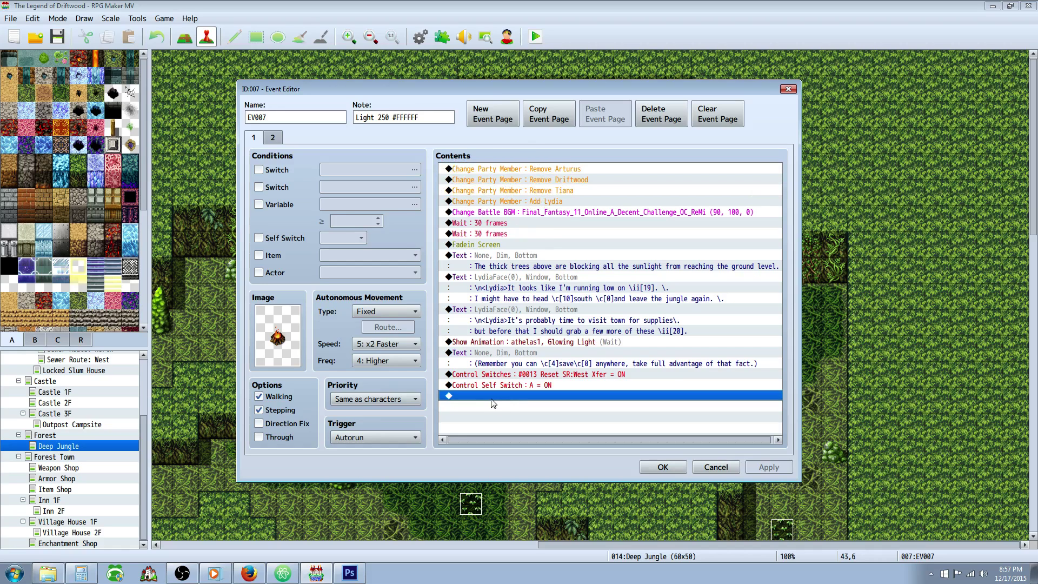
{"action": "left_click", "coordinate": [511, 171]}
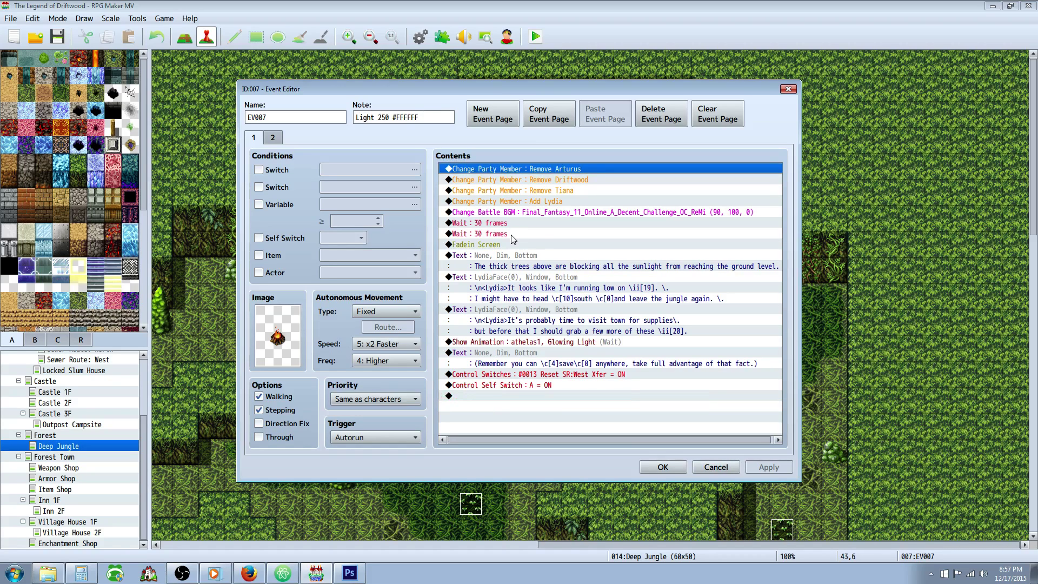
{"action": "right_click", "coordinate": [498, 395]}
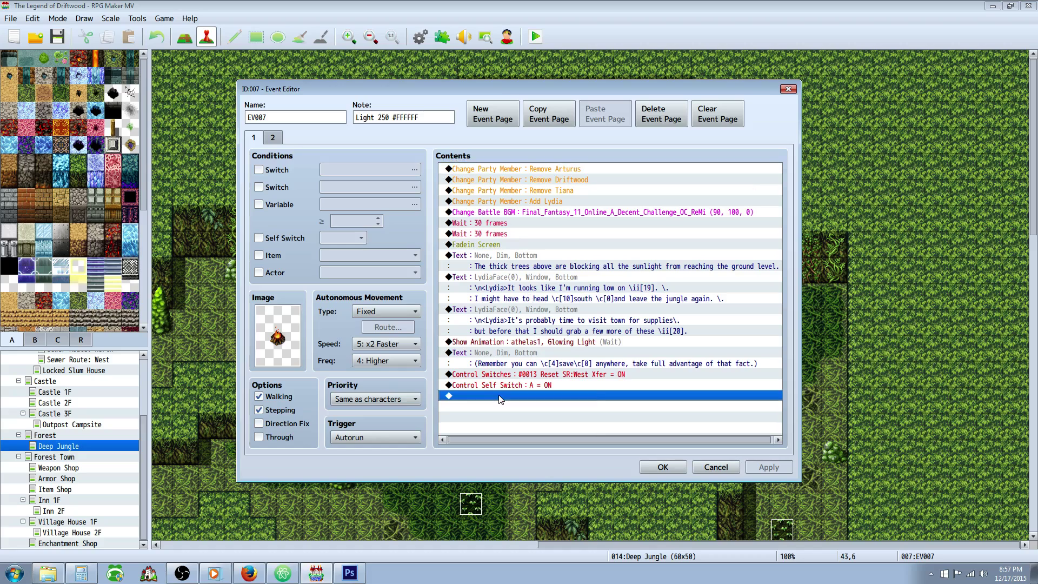
{"action": "left_click", "coordinate": [528, 401]}
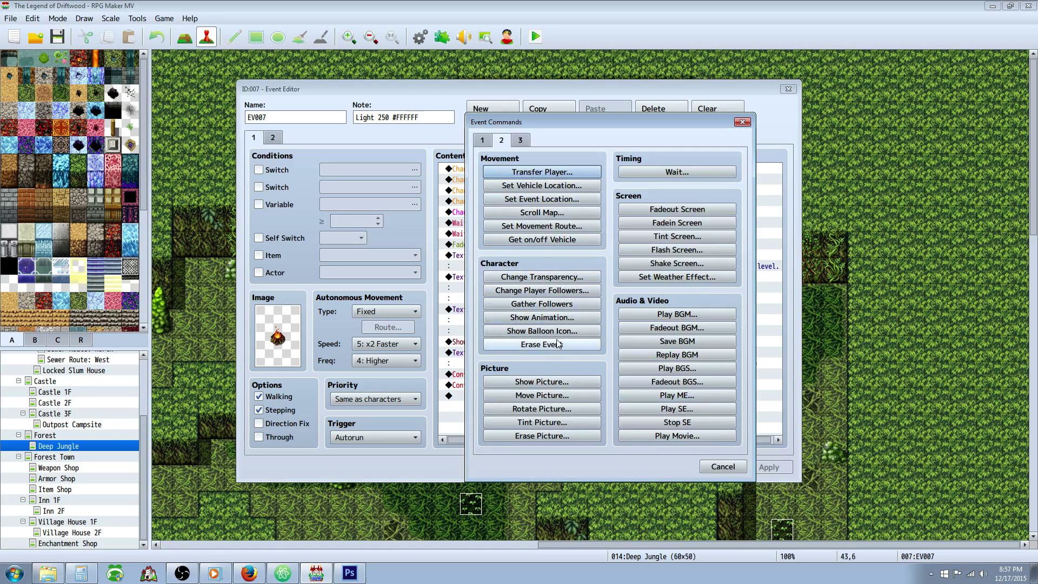
{"action": "left_click", "coordinate": [523, 143]}
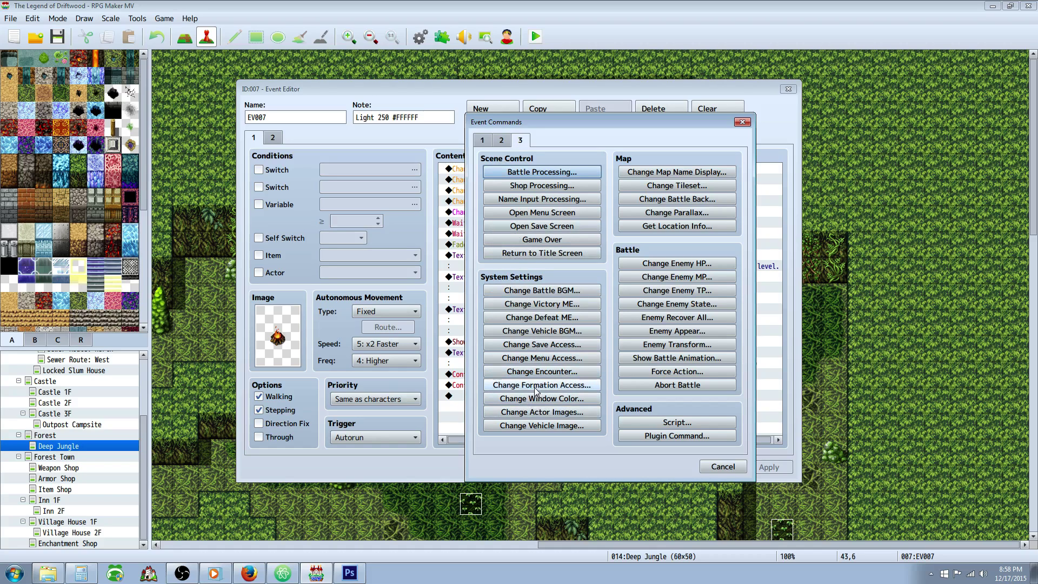
{"action": "left_click", "coordinate": [539, 415]}
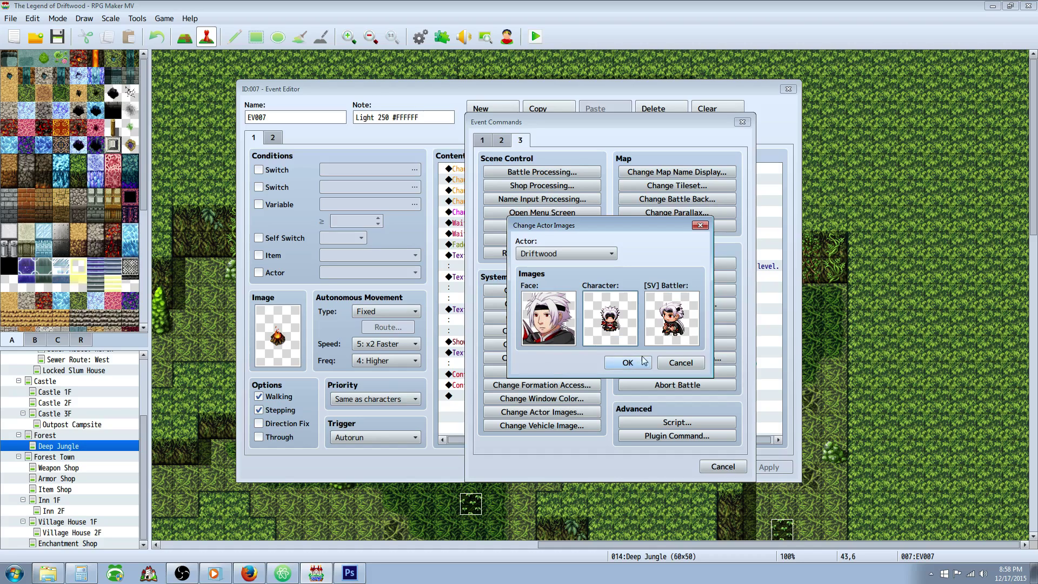
{"action": "left_click", "coordinate": [680, 362]}
{"action": "left_click", "coordinate": [723, 466]}
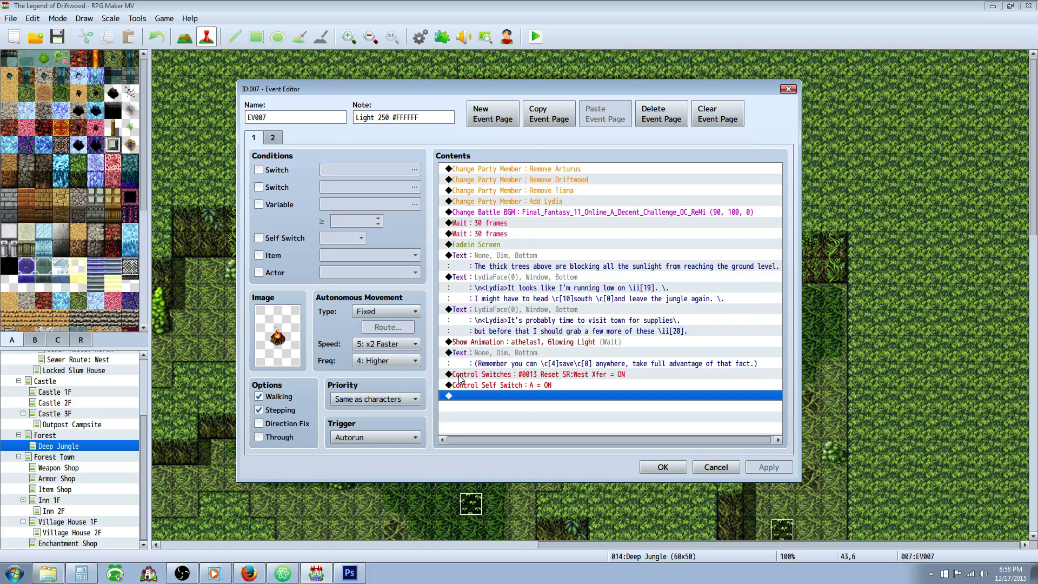
{"action": "left_click", "coordinate": [524, 171]}
{"action": "left_click", "coordinate": [523, 187]}
{"action": "left_click", "coordinate": [526, 183]}
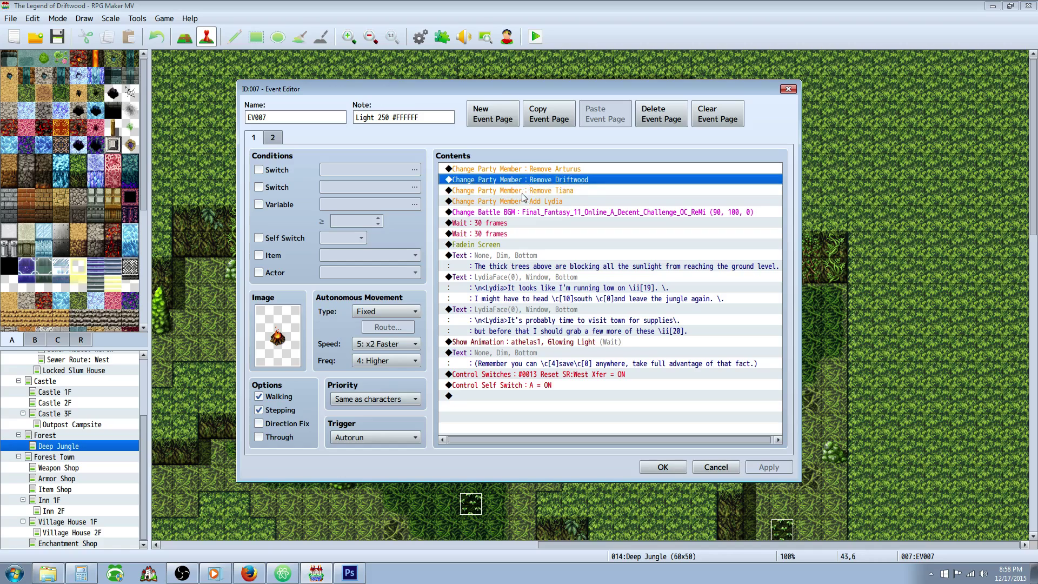
{"action": "left_click", "coordinate": [521, 192]}
{"action": "left_click", "coordinate": [524, 201]}
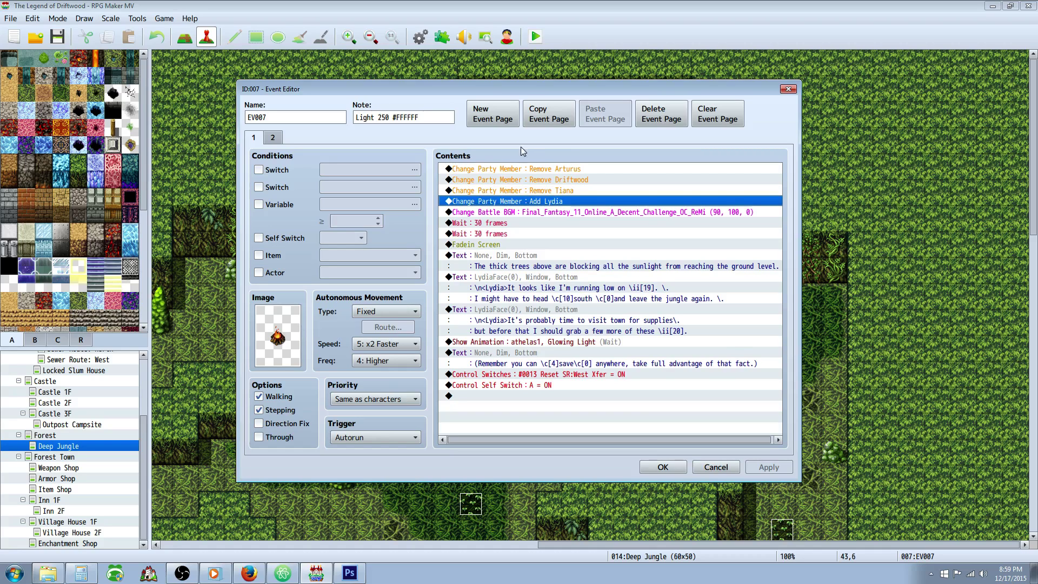
{"action": "left_click", "coordinate": [520, 210]}
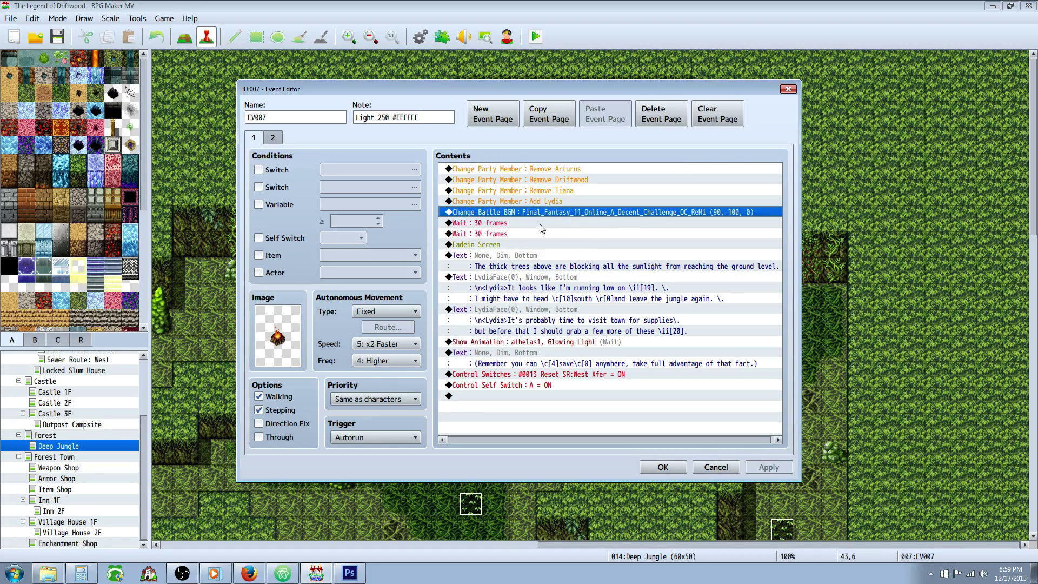
{"action": "left_click", "coordinate": [508, 223]}
{"action": "left_click", "coordinate": [503, 235]}
{"action": "left_click", "coordinate": [504, 221]}
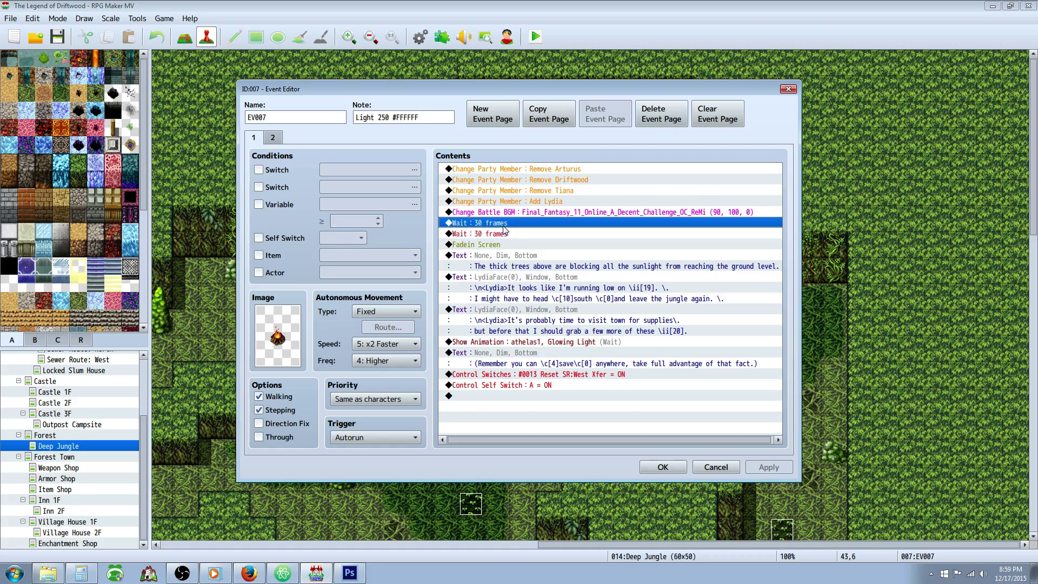
{"action": "left_click", "coordinate": [501, 232]}
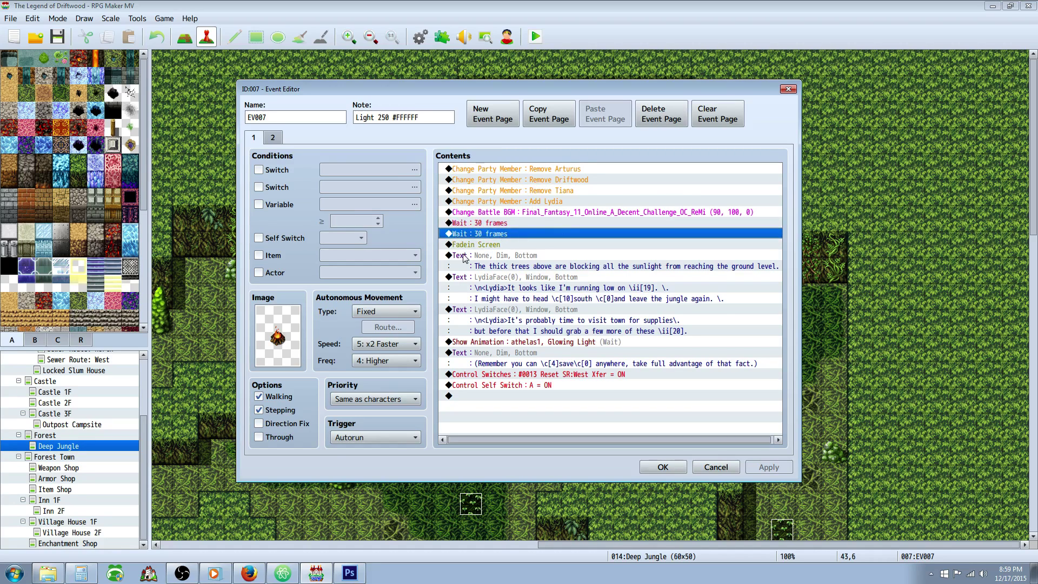
{"action": "left_click", "coordinate": [488, 226]}
{"action": "key", "text": "Delete"}
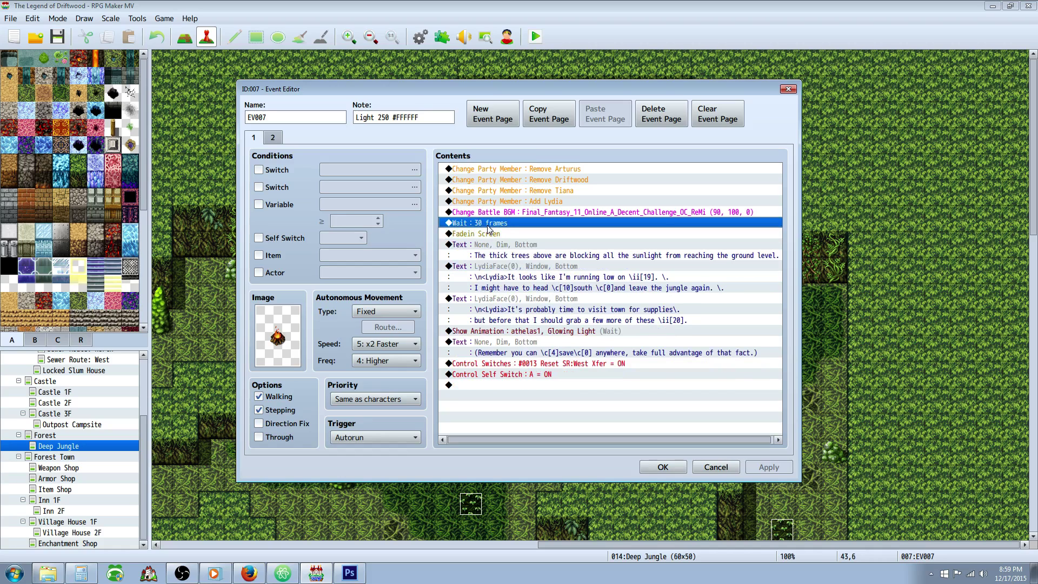
{"action": "left_click", "coordinate": [520, 214]}
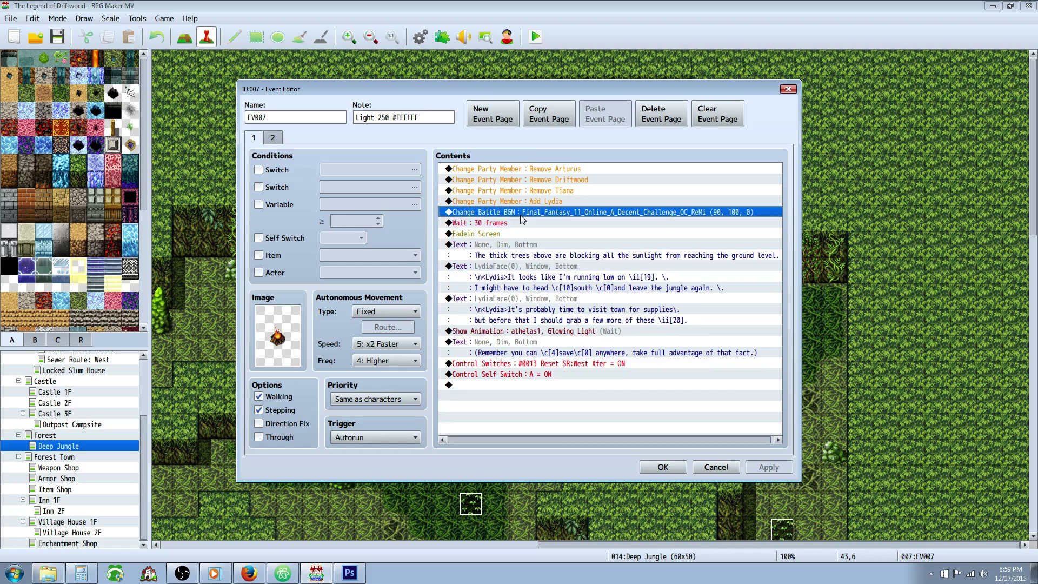
{"action": "left_click", "coordinate": [493, 225]}
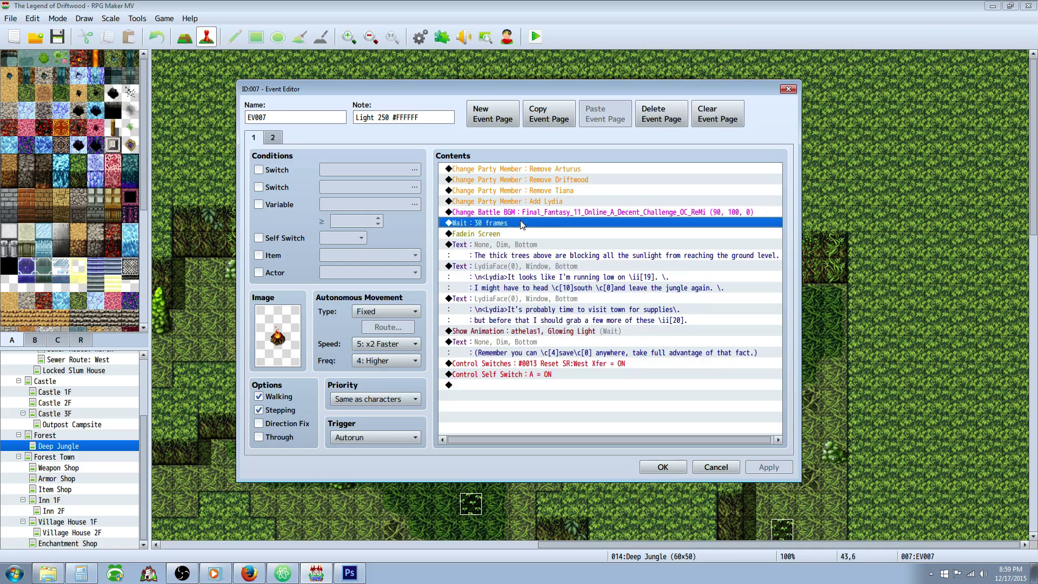
{"action": "left_click", "coordinate": [484, 236]}
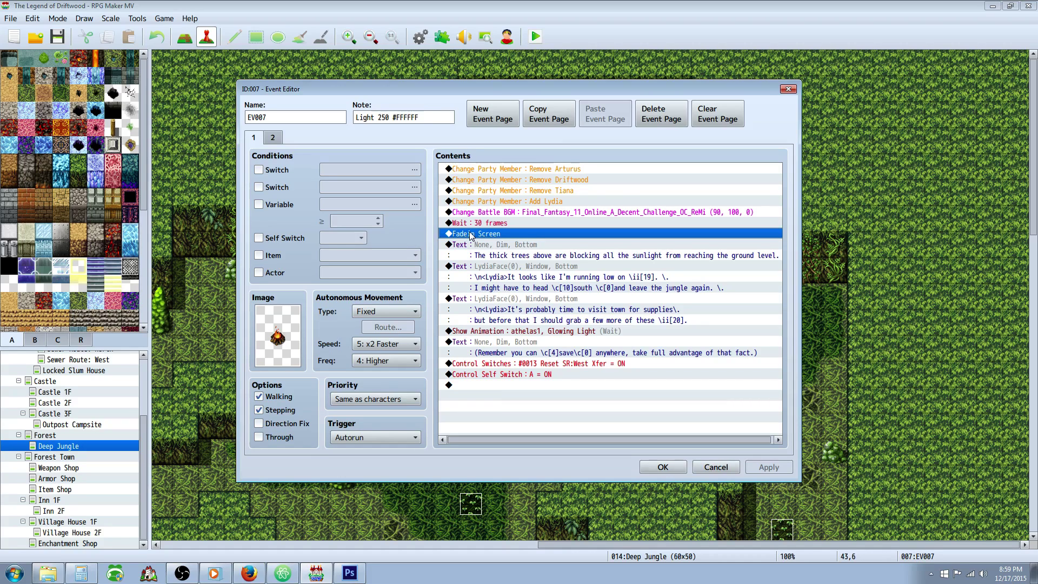
Set Lydia's first dialogue line to use LydiaFace's first face portrait.
{"action": "left_click", "coordinate": [511, 248]}
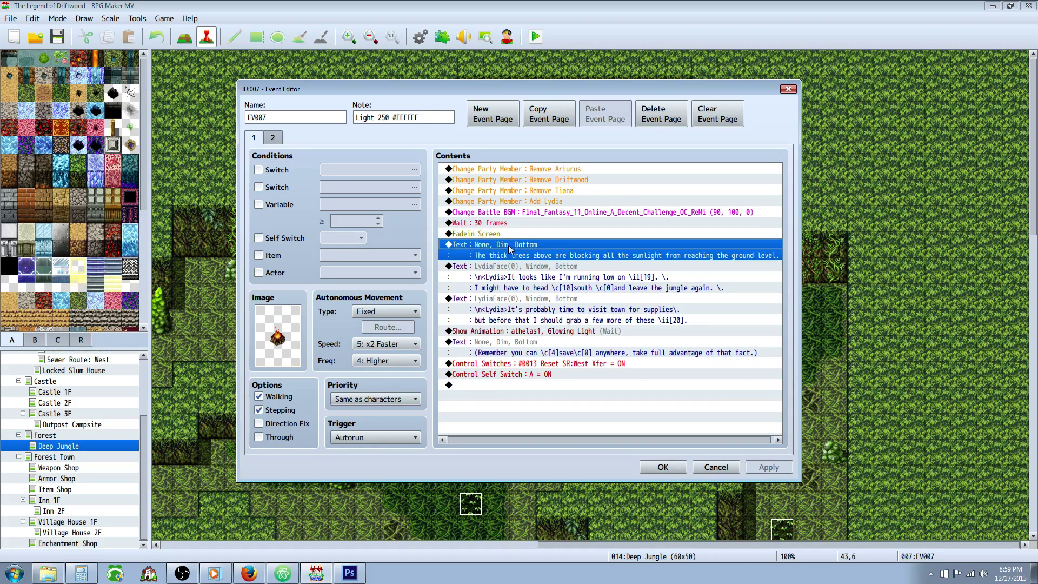
{"action": "left_click", "coordinate": [517, 271]}
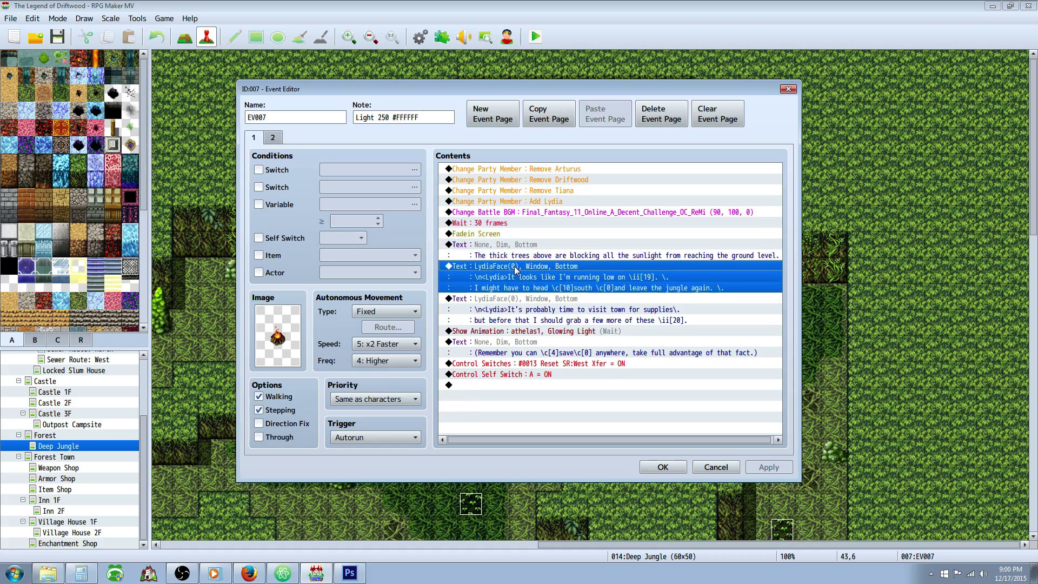
{"action": "right_click", "coordinate": [516, 270]}
{"action": "left_click", "coordinate": [546, 288]}
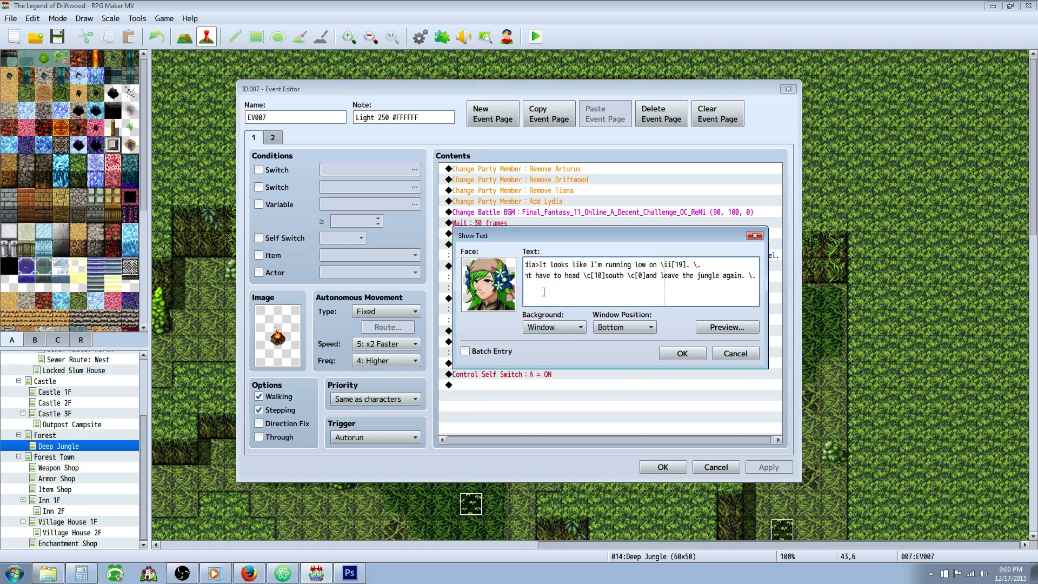
{"action": "double_click", "coordinate": [488, 284]}
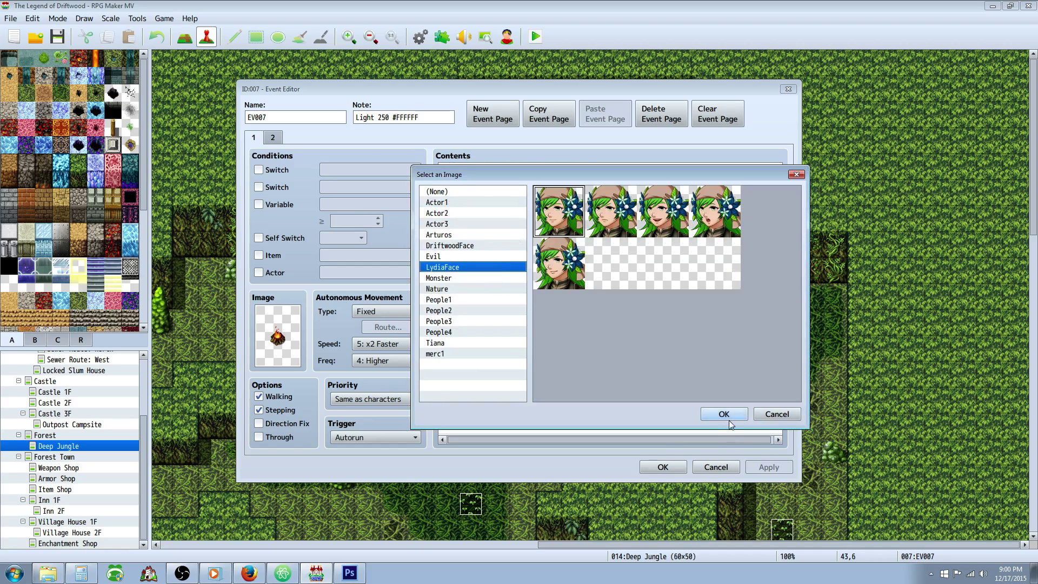
{"action": "left_click", "coordinate": [724, 413]}
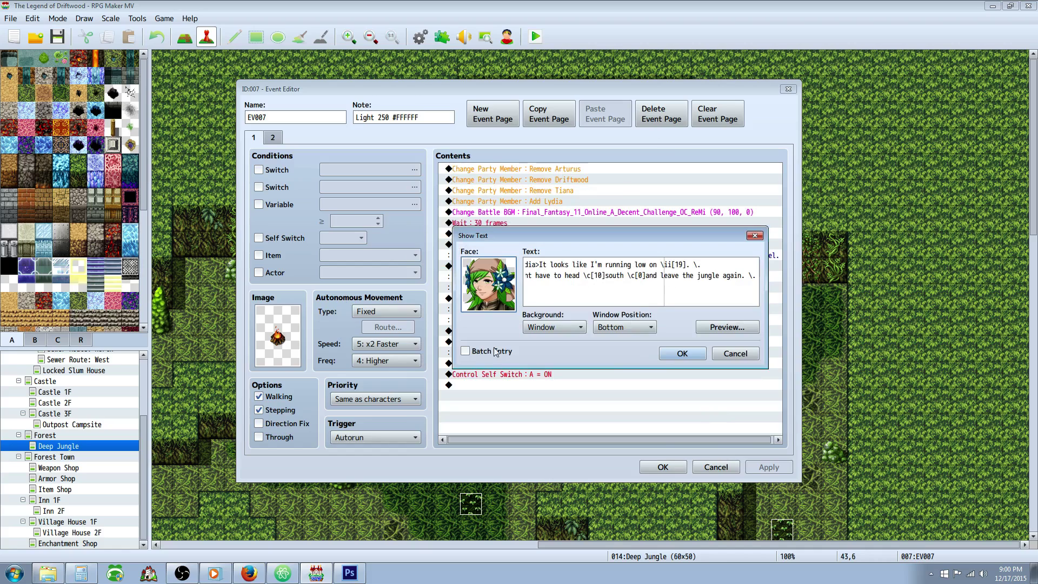
{"action": "left_click", "coordinate": [682, 353]}
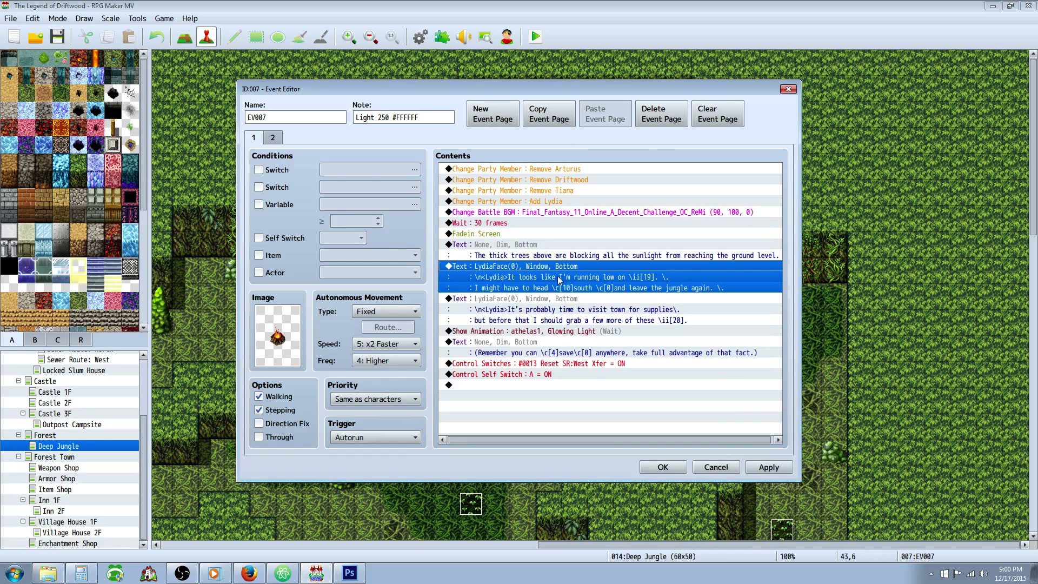
Review the page's lines from the thick-trees narration to the Reset SR:West Xfer switch.
{"action": "left_click", "coordinate": [532, 257]}
{"action": "left_click", "coordinate": [542, 299]}
{"action": "left_click", "coordinate": [541, 273]}
{"action": "left_click", "coordinate": [534, 301]}
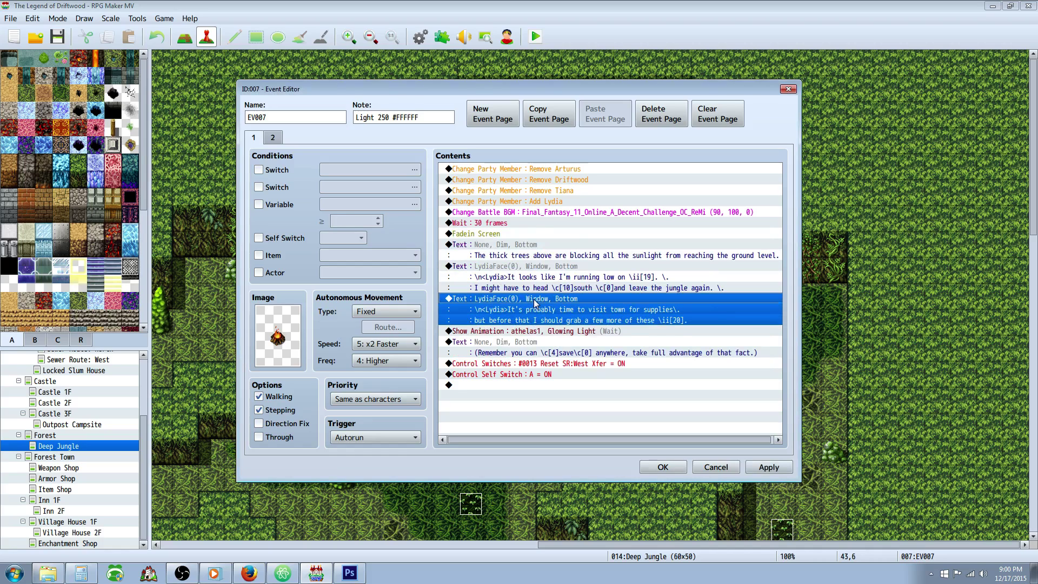
{"action": "left_click", "coordinate": [517, 332]}
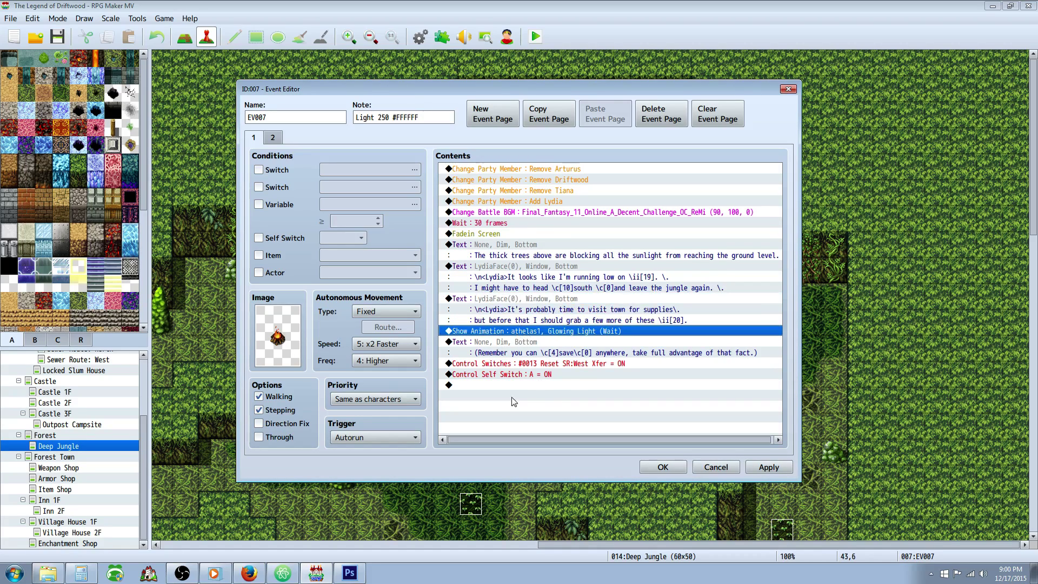
{"action": "left_click", "coordinate": [559, 363]}
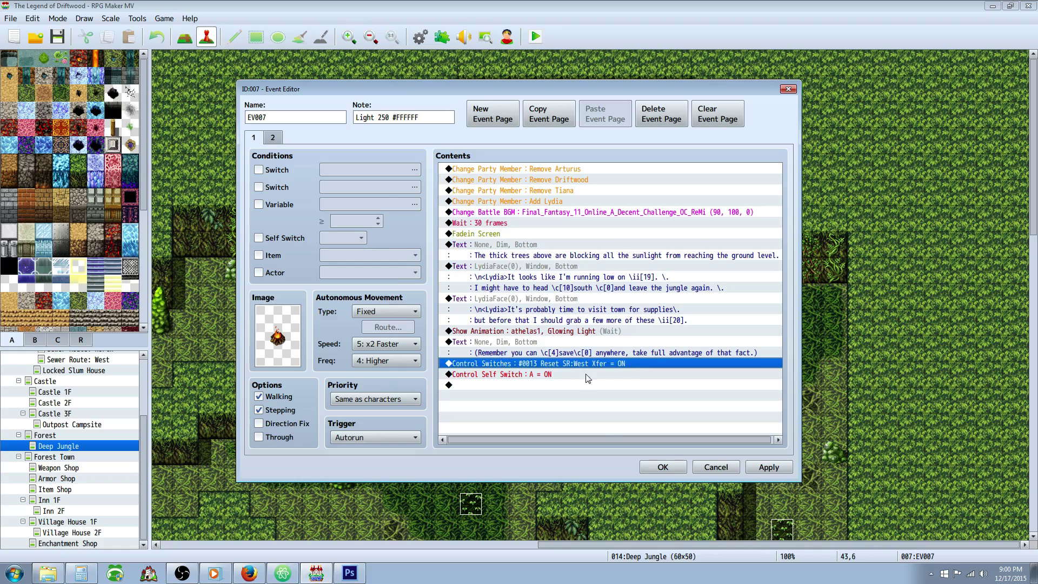
Confirm the jungle event, then open the World Map's bridge event EV010 for editing.
{"action": "left_click", "coordinate": [654, 471]}
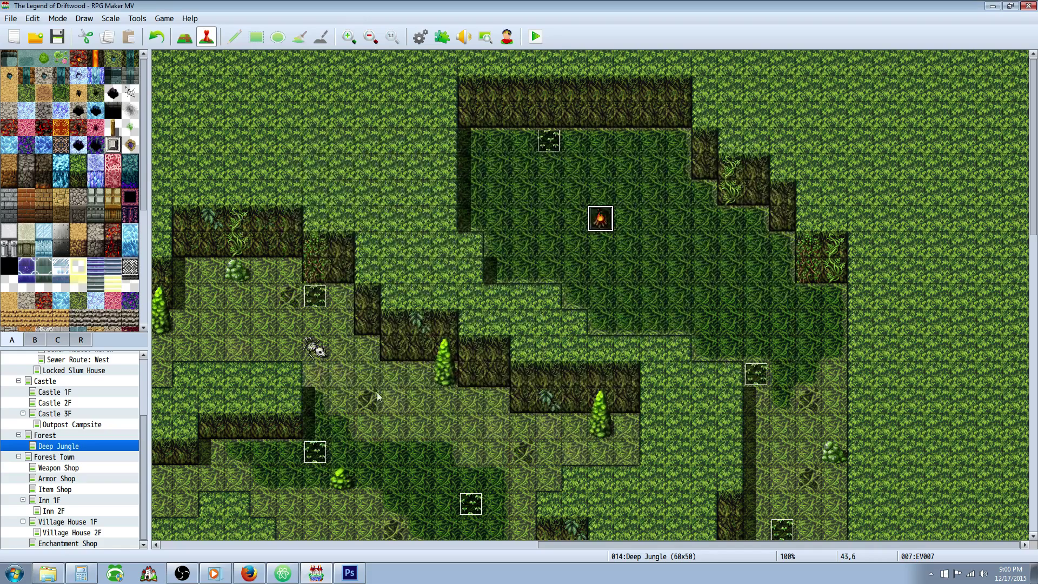
{"action": "left_click", "coordinate": [145, 402]}
{"action": "left_click", "coordinate": [67, 381]}
{"action": "right_click", "coordinate": [448, 296]}
{"action": "left_click", "coordinate": [470, 306]}
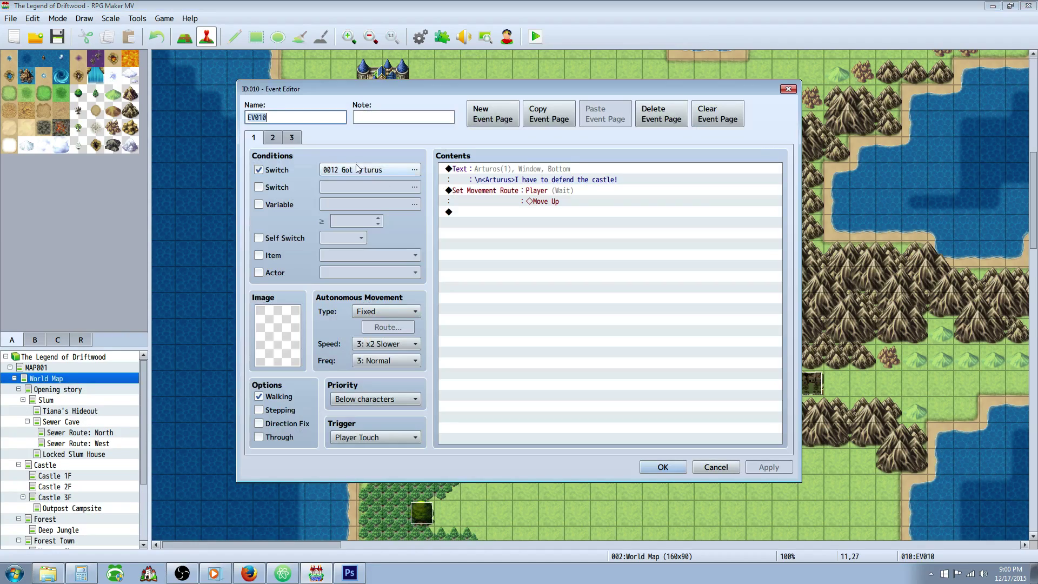
Review the bridge event's pages 3, 1 and 2, ending on the Deep Jungle (41,6) transfer page.
{"action": "left_click", "coordinate": [299, 139]}
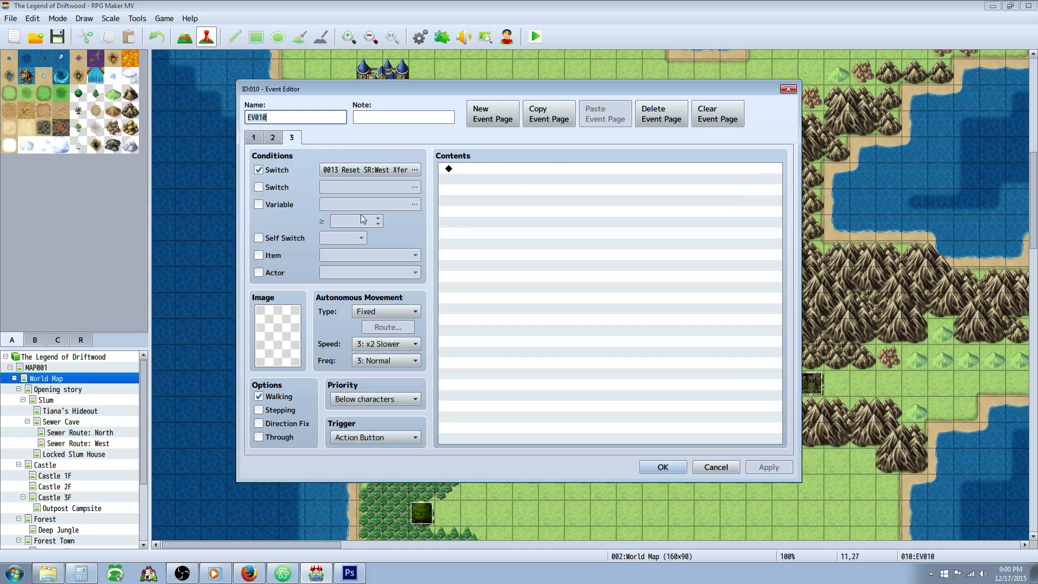
{"action": "left_click", "coordinate": [491, 169]}
{"action": "left_click", "coordinate": [249, 142]}
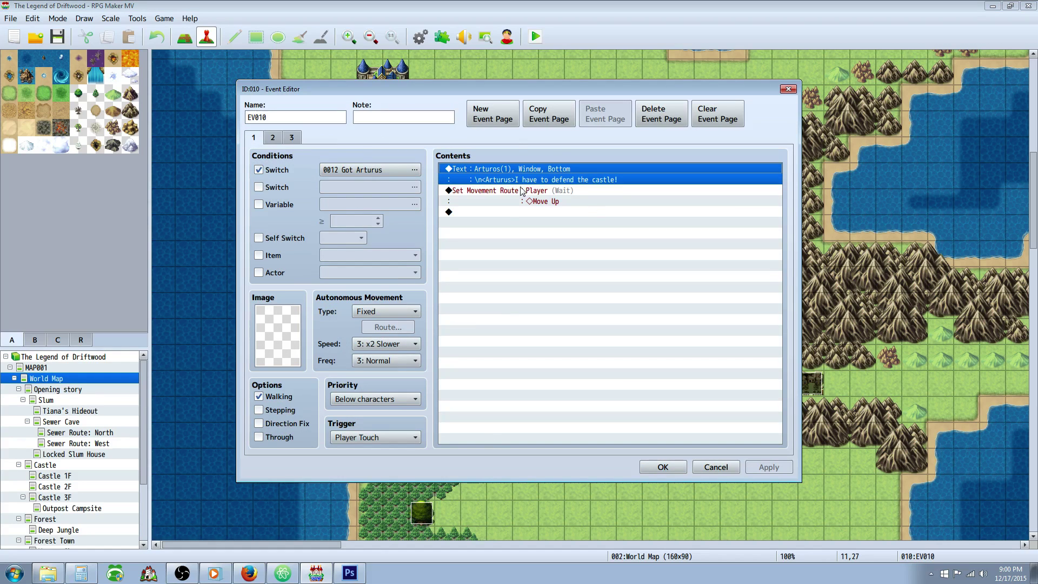
{"action": "left_click", "coordinate": [273, 140]}
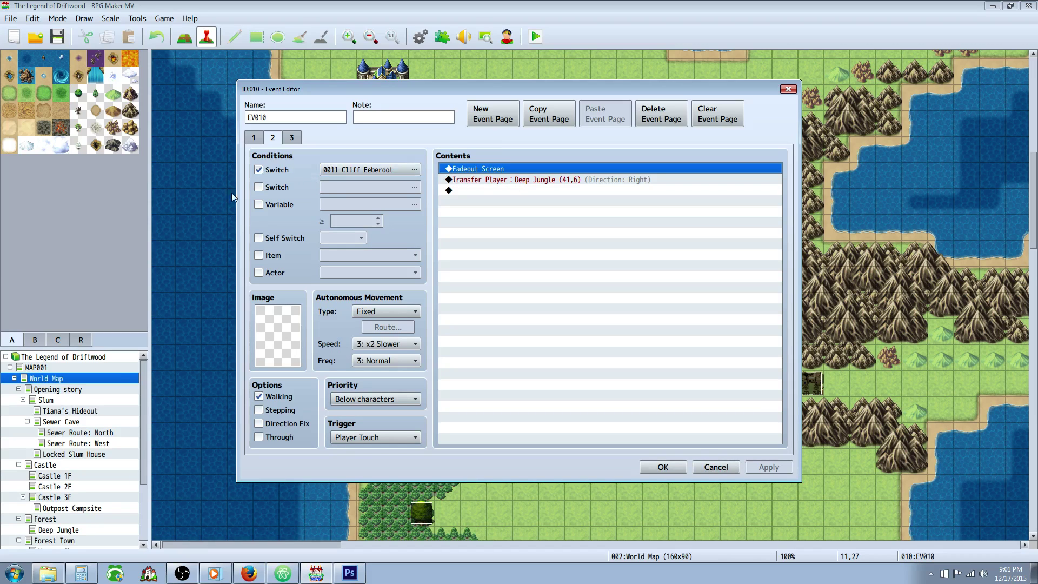
Inspect page 2's fade-out and Deep Jungle transfer commands, comparing with empty page 3 and page 1.
{"action": "left_click", "coordinate": [495, 182]}
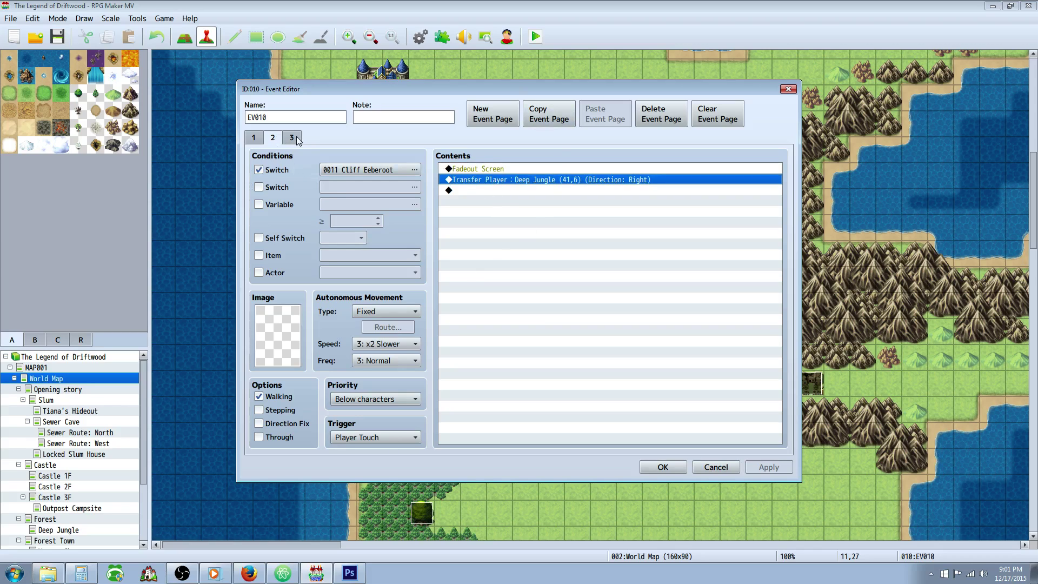
{"action": "key", "text": "Up"}
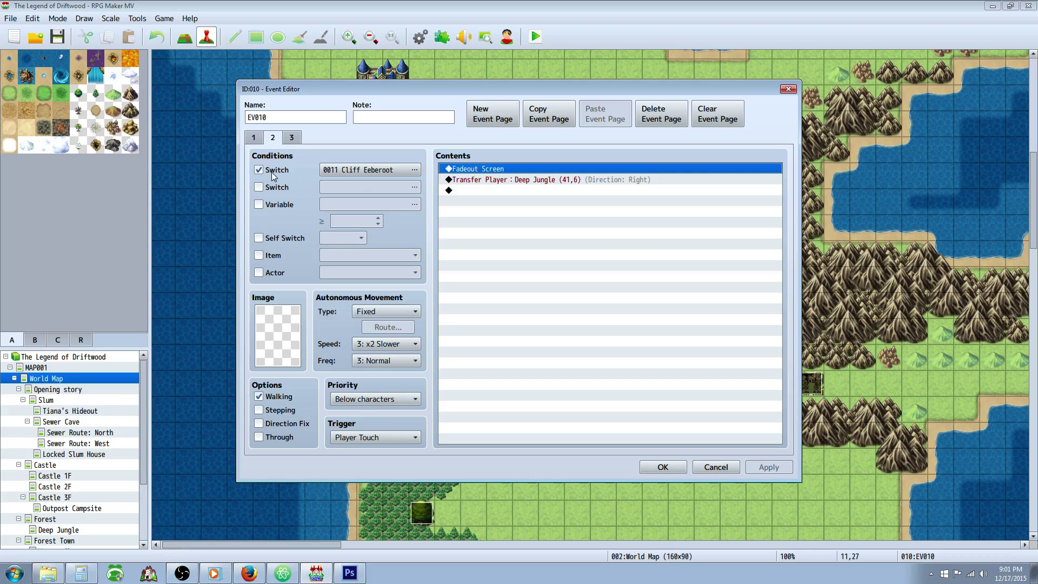
{"action": "left_click", "coordinate": [290, 140]}
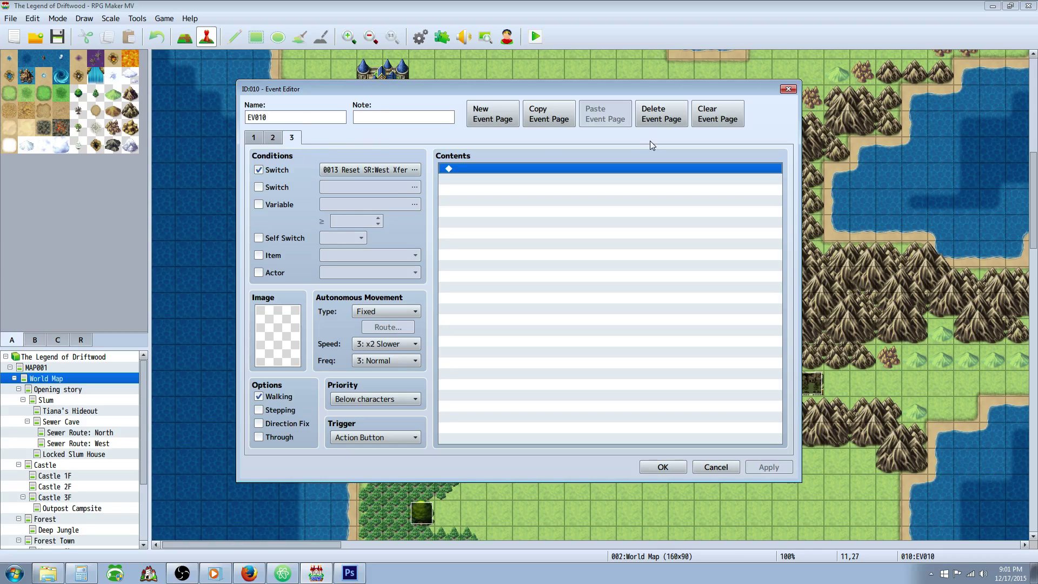
{"action": "left_click", "coordinate": [255, 139]}
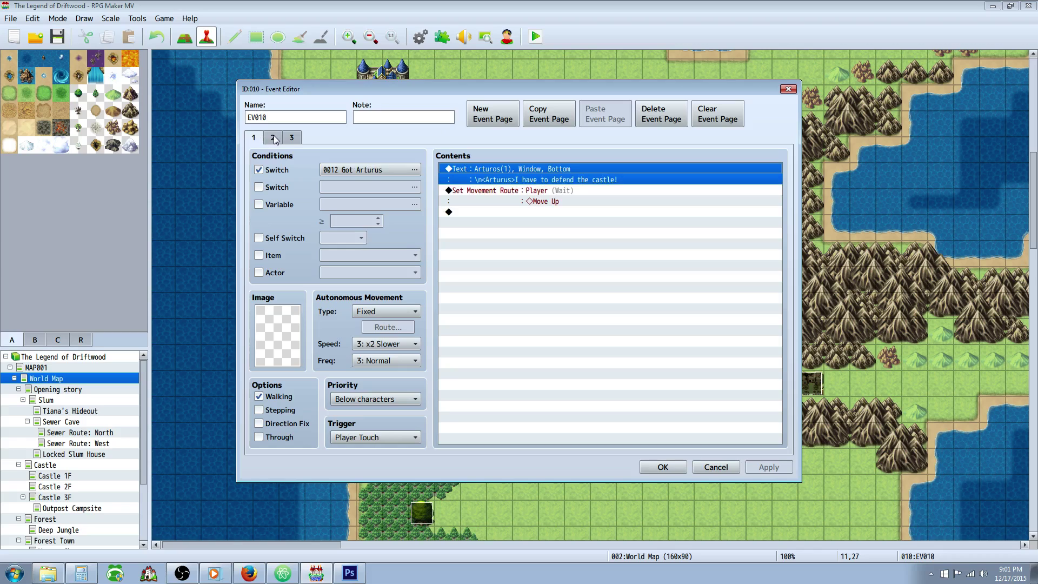
{"action": "left_click", "coordinate": [273, 138]}
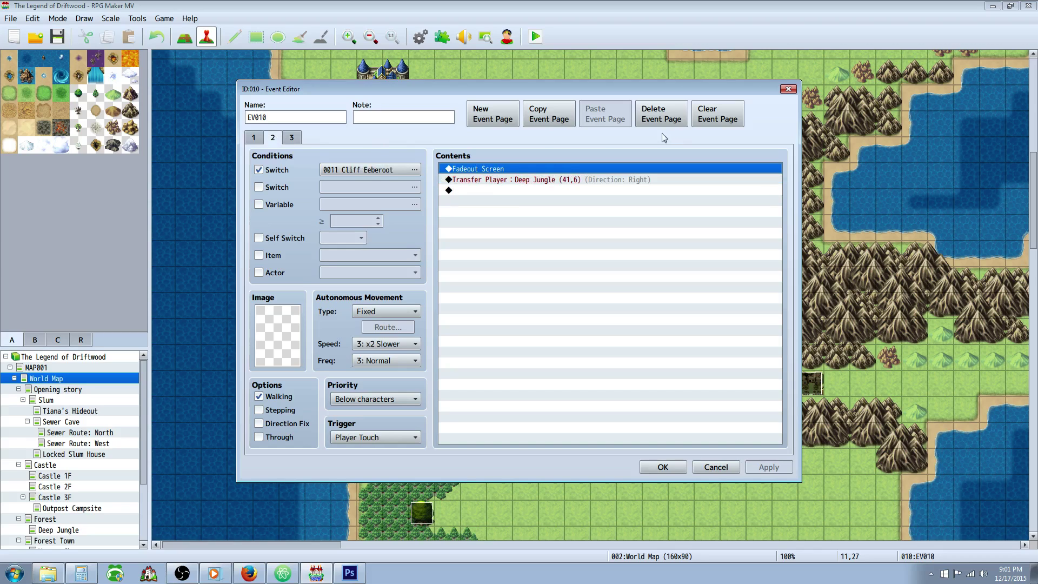
Compare the bridge event's three pages once more, then close its editor with OK.
{"action": "left_click", "coordinate": [291, 138]}
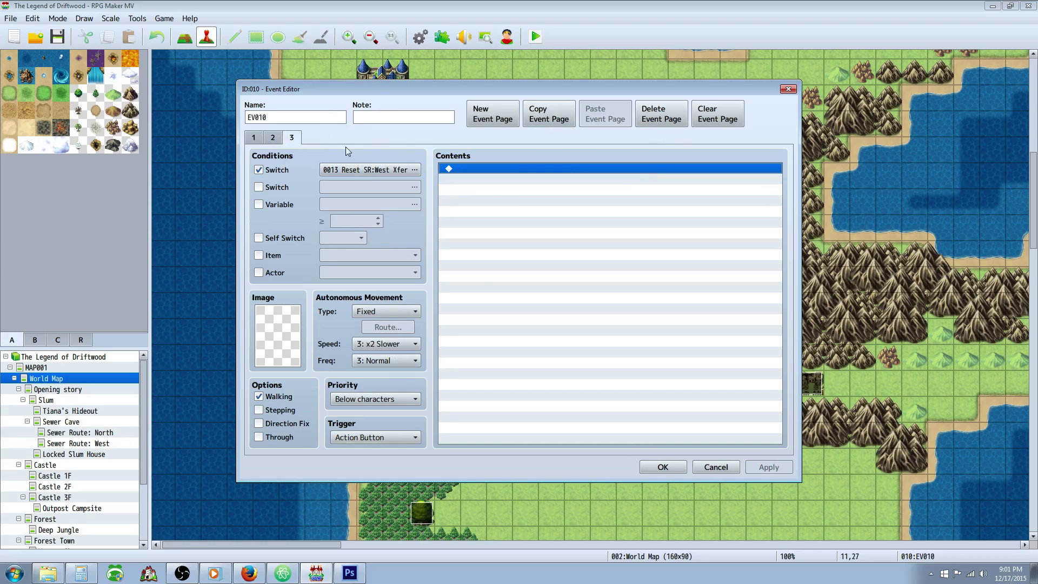
{"action": "left_click", "coordinate": [272, 137]}
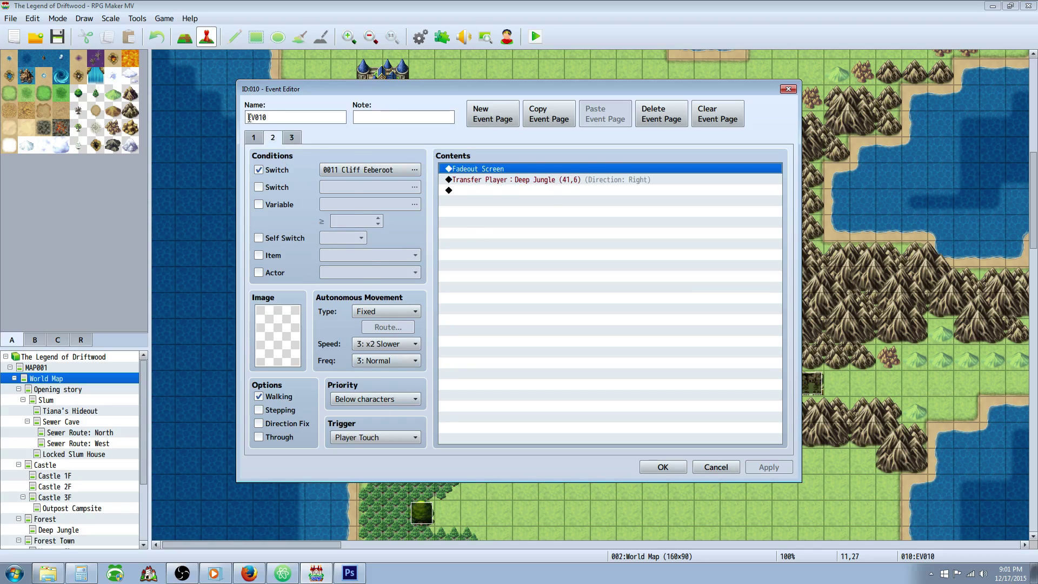
{"action": "left_click", "coordinate": [255, 141]}
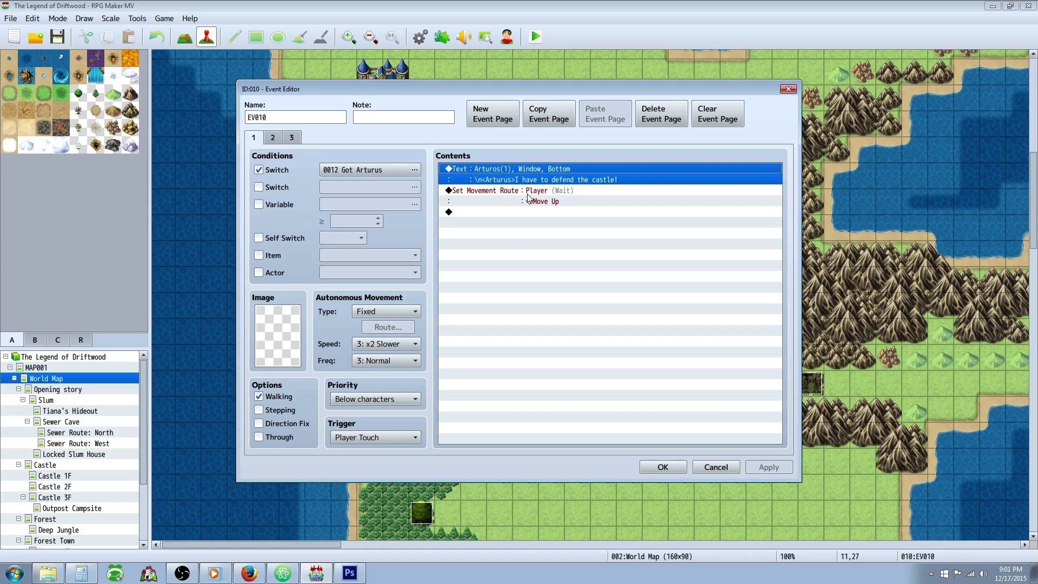
{"action": "left_click", "coordinate": [273, 137]}
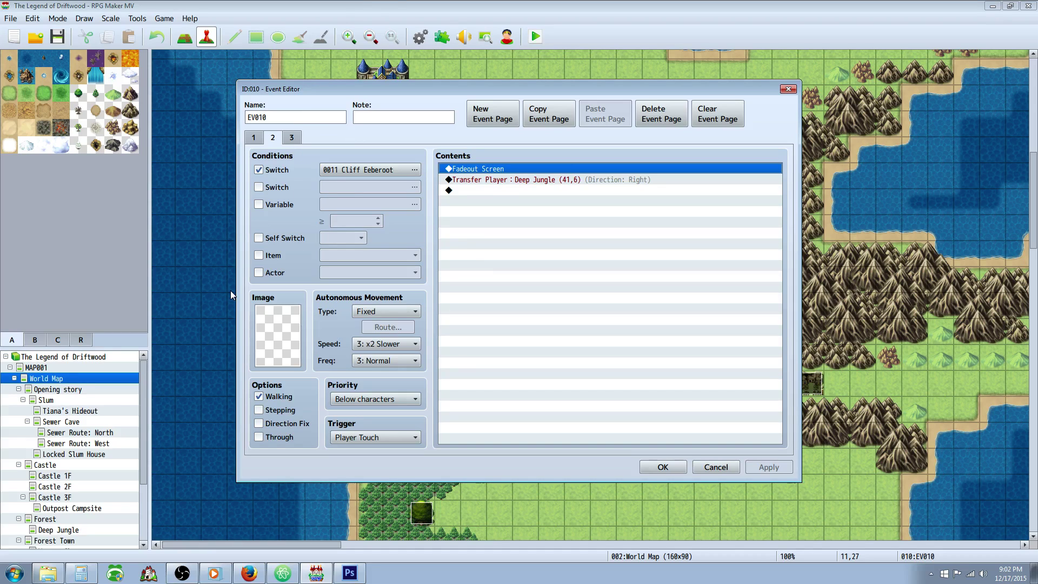
{"action": "left_click", "coordinate": [295, 136]}
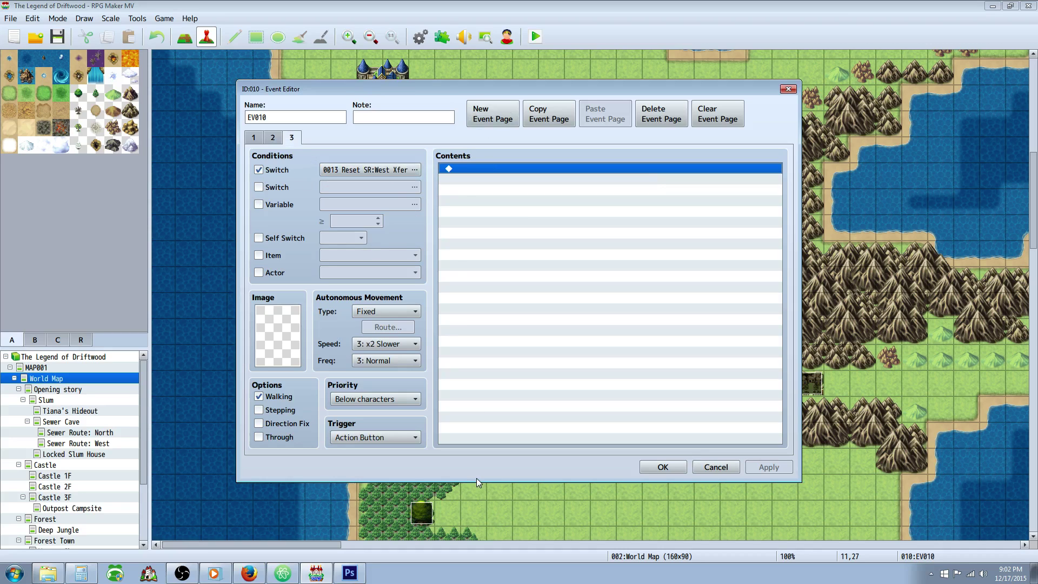
{"action": "left_click", "coordinate": [663, 467]}
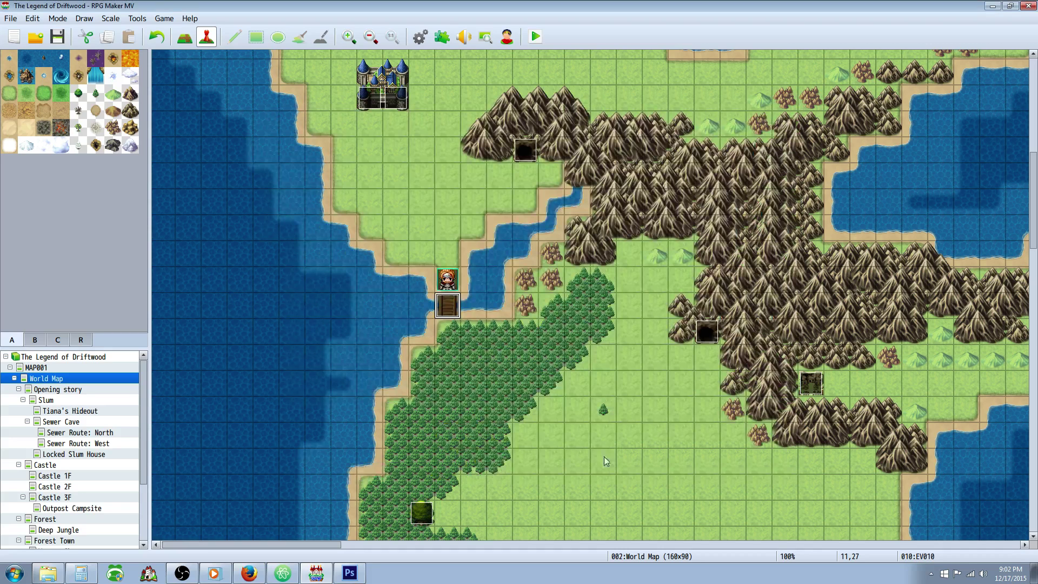
Save the project, then scroll the World Map around the bridge event.
{"action": "left_click", "coordinate": [56, 37]}
{"action": "scroll", "coordinate": [409, 442], "scroll_direction": "down", "scroll_amount": 3}
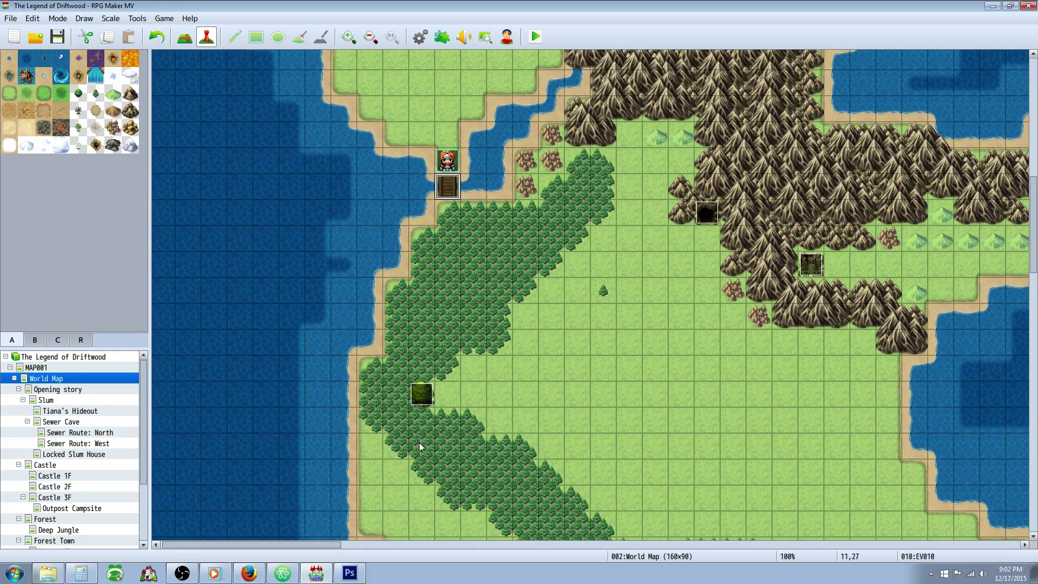
{"action": "scroll", "coordinate": [391, 434], "scroll_direction": "down", "scroll_amount": 2}
{"action": "scroll", "coordinate": [382, 430], "scroll_direction": "up", "scroll_amount": 2}
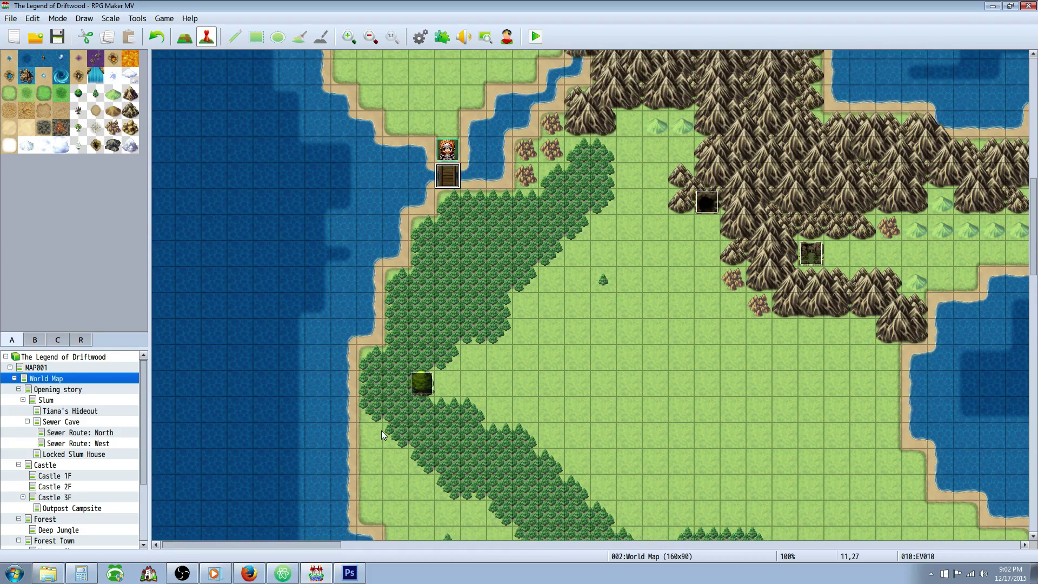